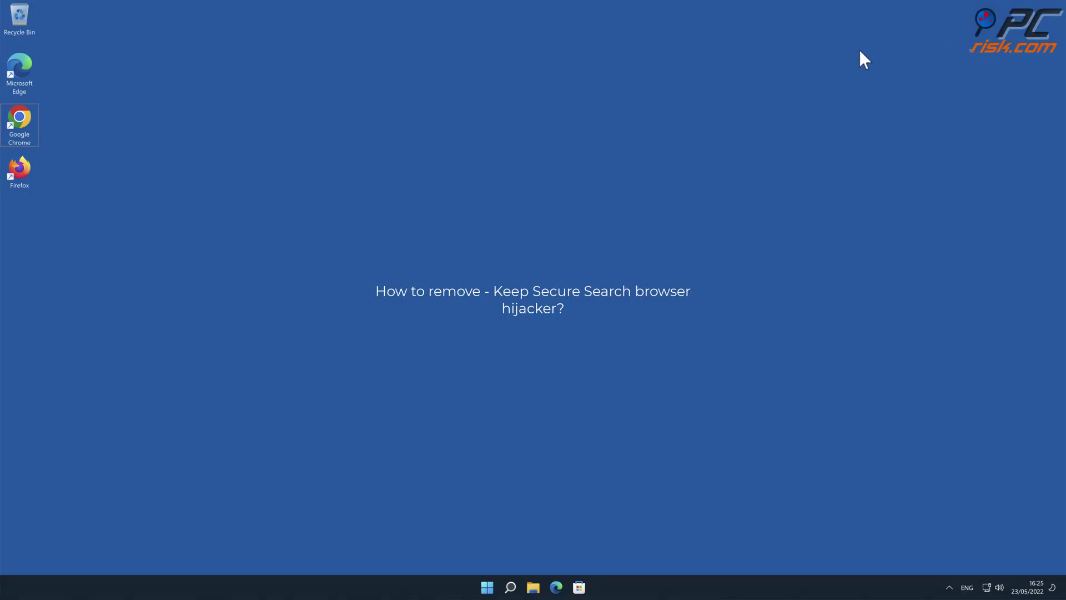
Step: Launch Google Chrome from the desktop shortcut, which opens on keepsecuresearch.com
{"action": "double_click", "coordinate": [25, 117]}
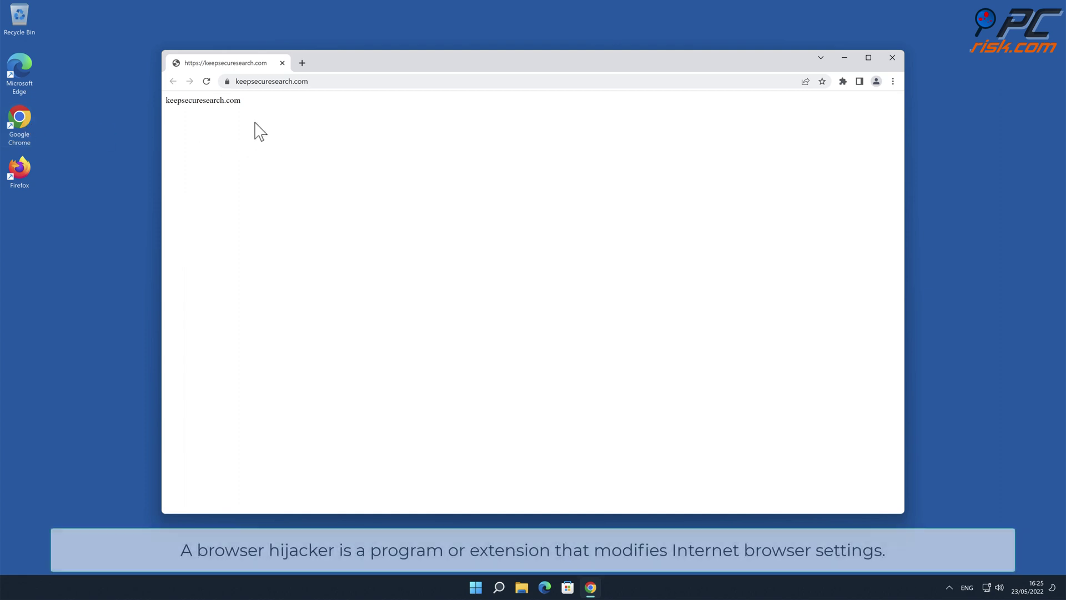
Step: Search for 'testing search engine' from the address bar and accept Yahoo's 'Sutikti su visais' consent
{"action": "left_click", "coordinate": [274, 82]}
{"action": "type", "text": "test"}
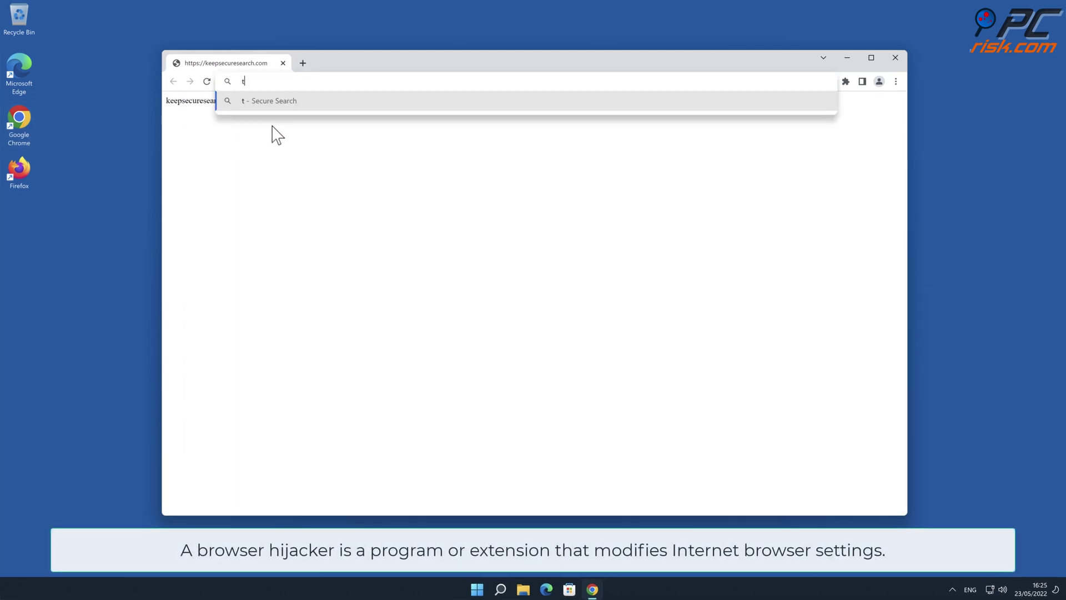
{"action": "type", "text": "ing sear"}
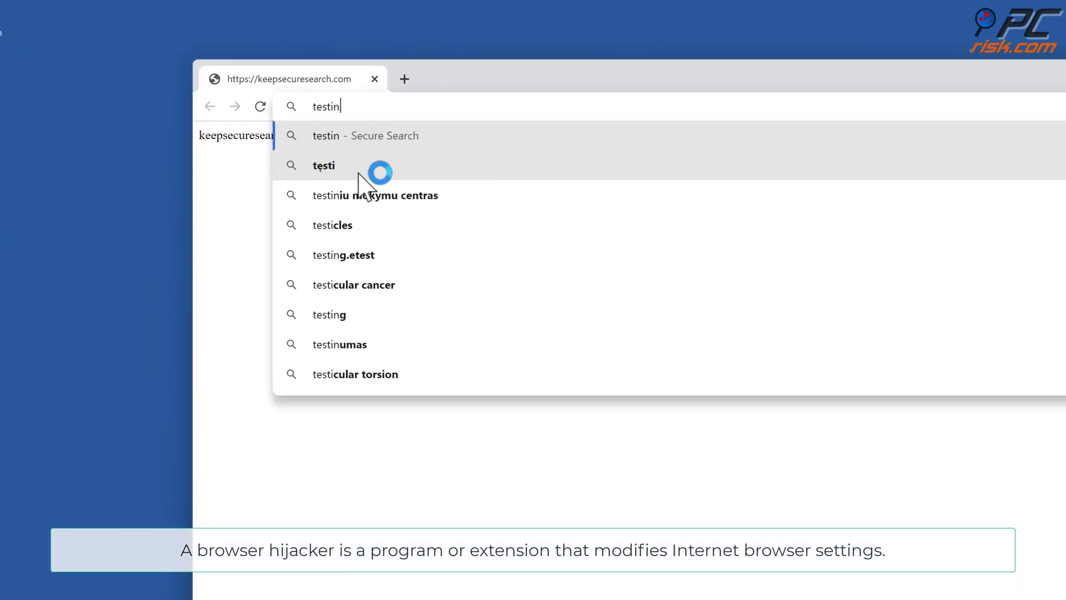
{"action": "type", "text": "ch engine"}
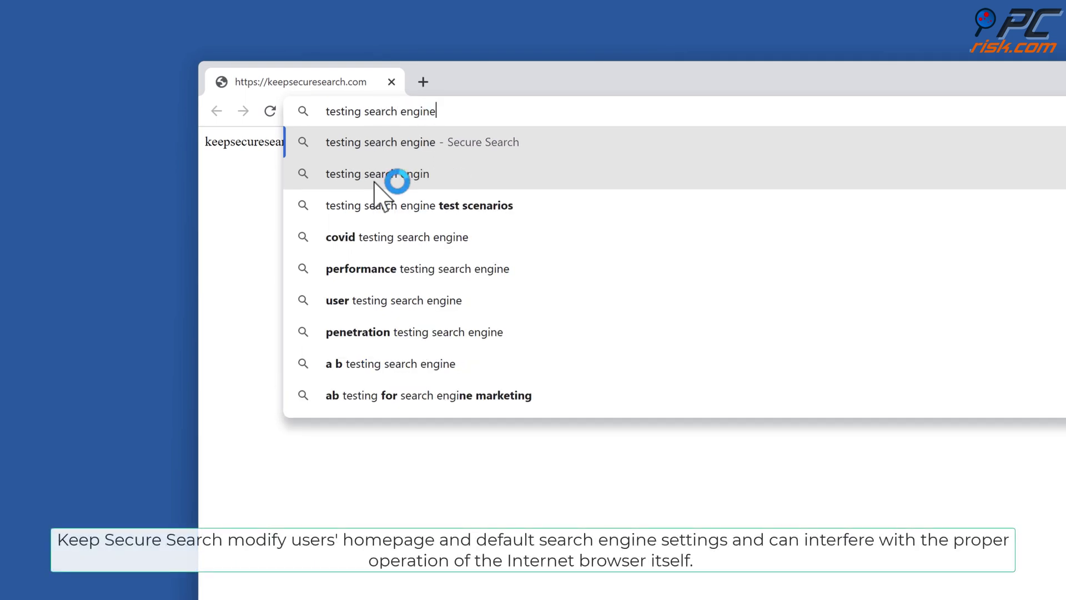
{"action": "key", "text": "Return"}
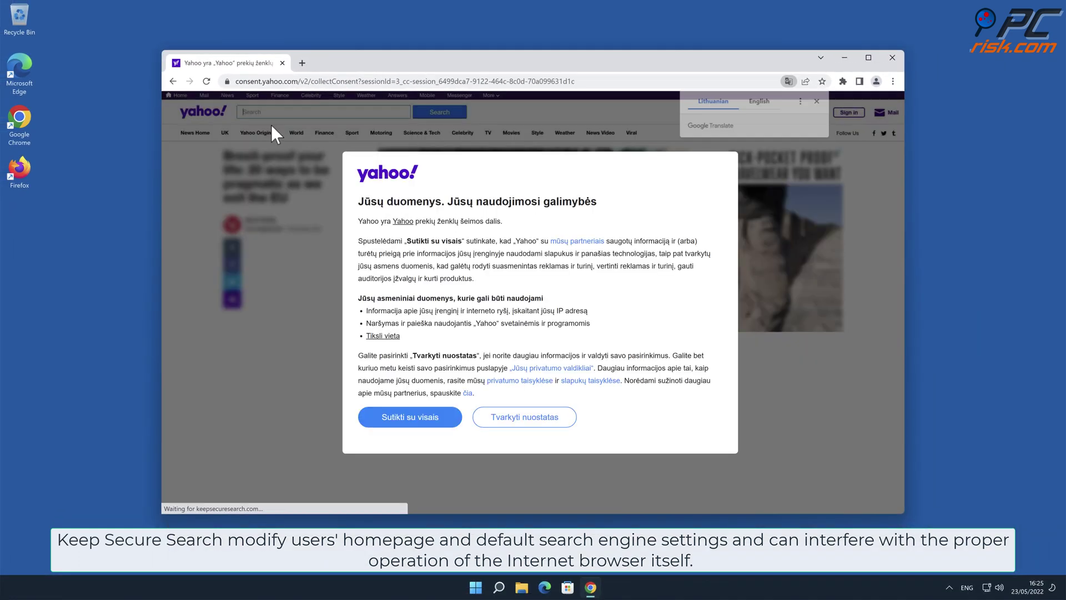
{"action": "left_click", "coordinate": [411, 421]}
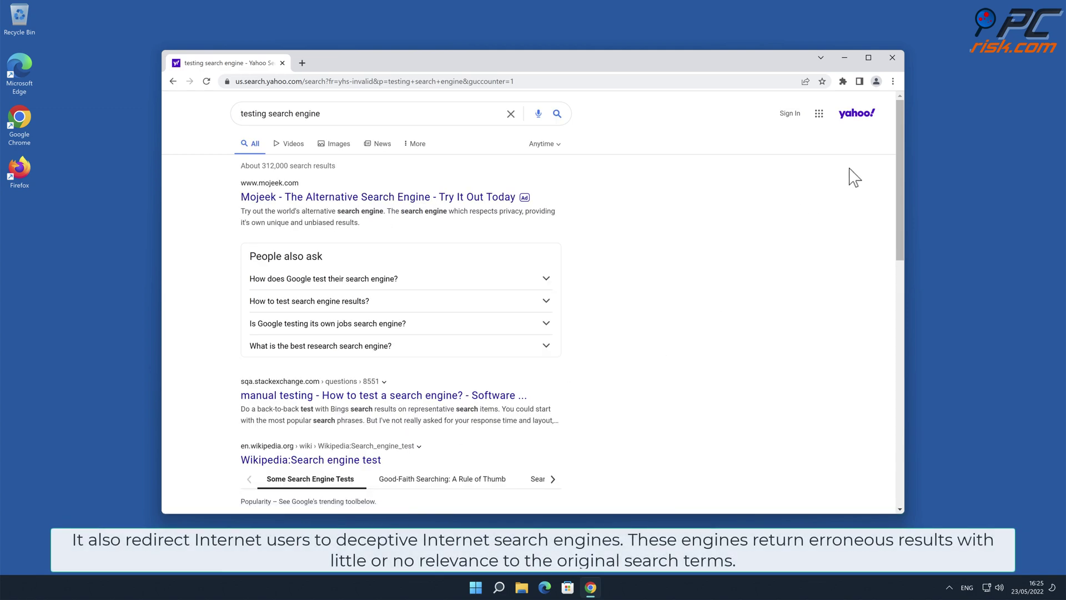
{"action": "mouse_move", "coordinate": [900, 152]}
{"action": "left_mouse_down"}
{"action": "mouse_move", "coordinate": [898, 304]}
{"action": "mouse_move", "coordinate": [911, 369]}
{"action": "mouse_move", "coordinate": [892, 400]}
{"action": "mouse_move", "coordinate": [902, 144]}
{"action": "left_mouse_up"}
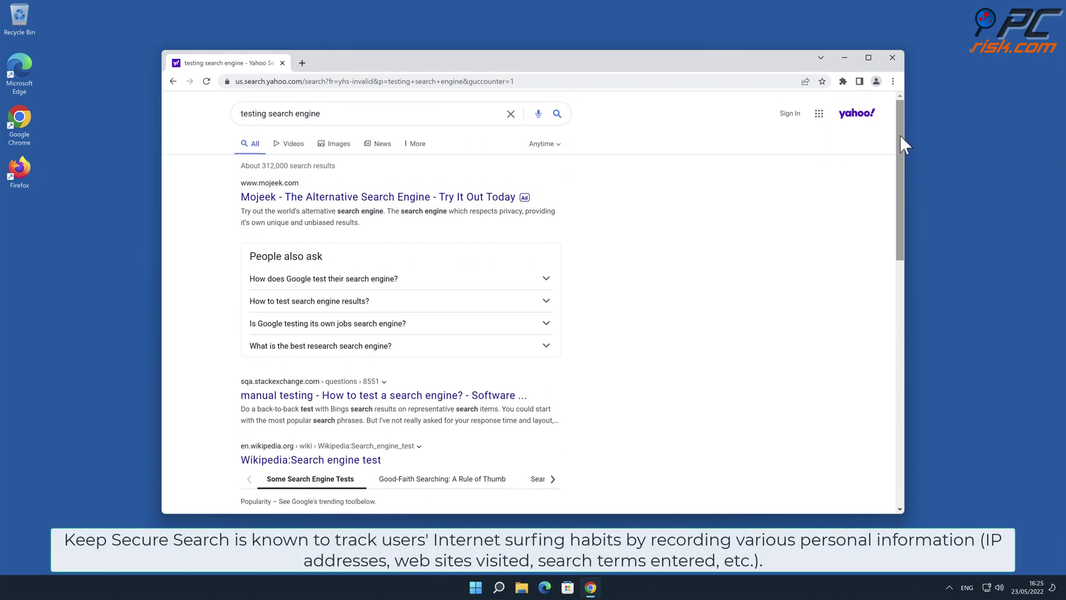
Step: Open Chrome's Extensions page to review the Keep Secure Search extension
{"action": "left_click", "coordinate": [893, 81]}
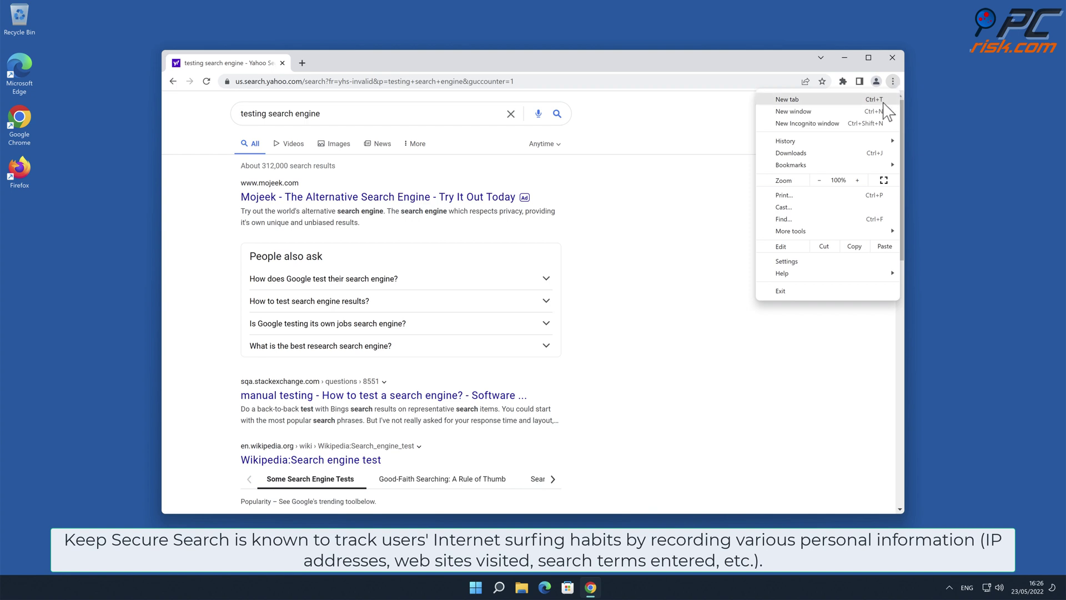
{"action": "mouse_move", "coordinate": [821, 231]}
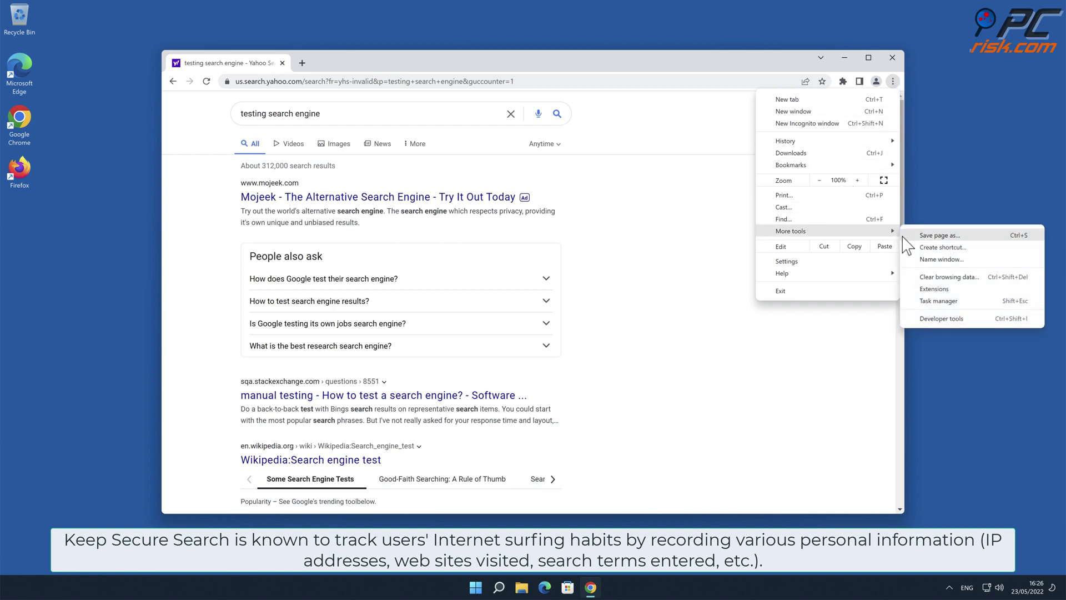
{"action": "left_click", "coordinate": [933, 289]}
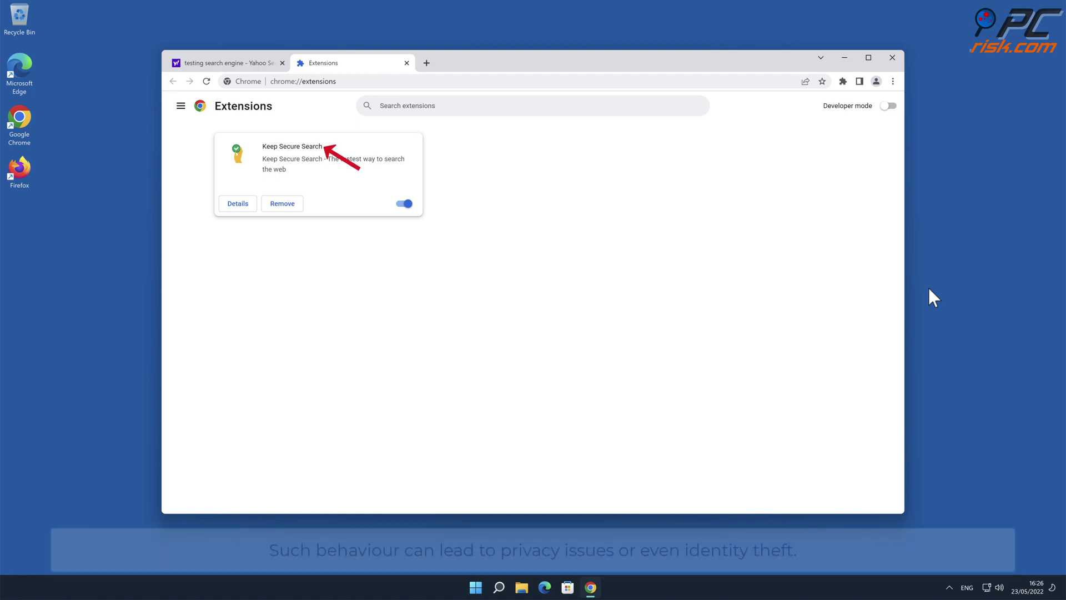
Step: Review the managed search engines list in Chrome Settings, then close Chrome
{"action": "left_click", "coordinate": [892, 81]}
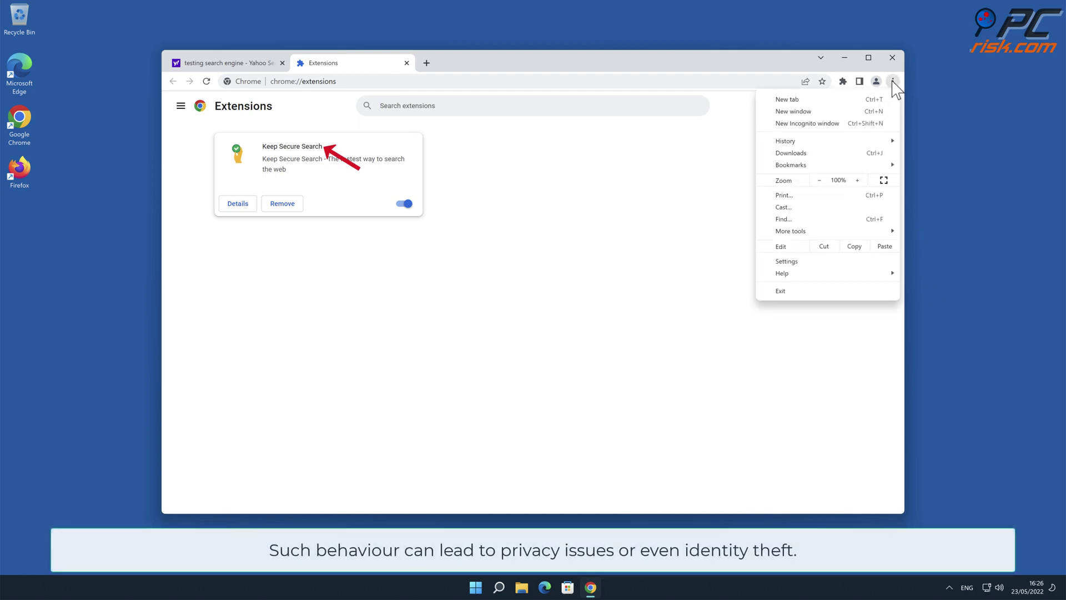
{"action": "left_click", "coordinate": [844, 262]}
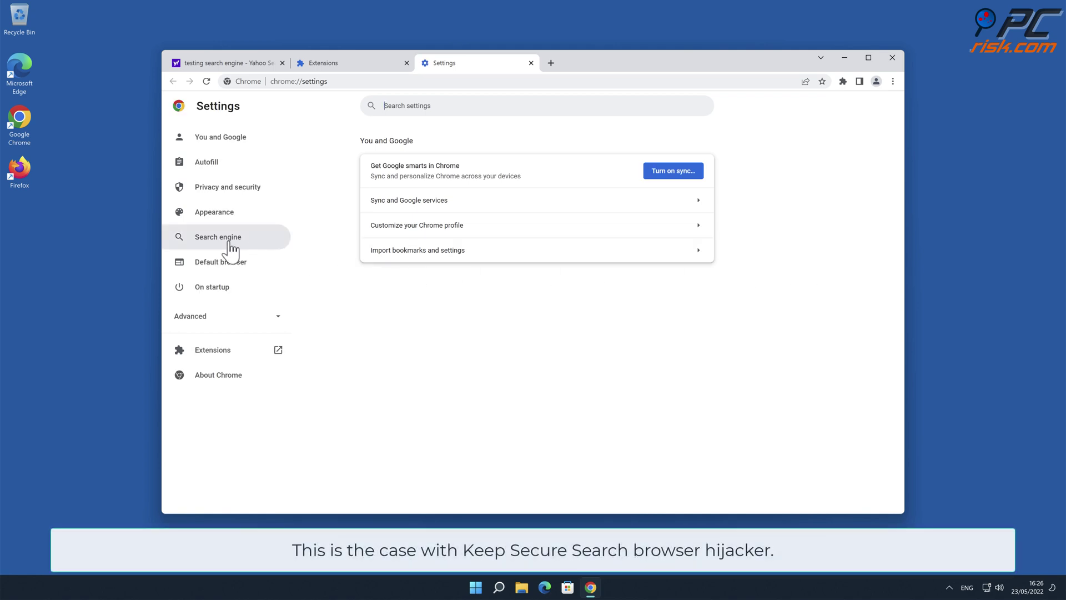
{"action": "left_click", "coordinate": [230, 243]}
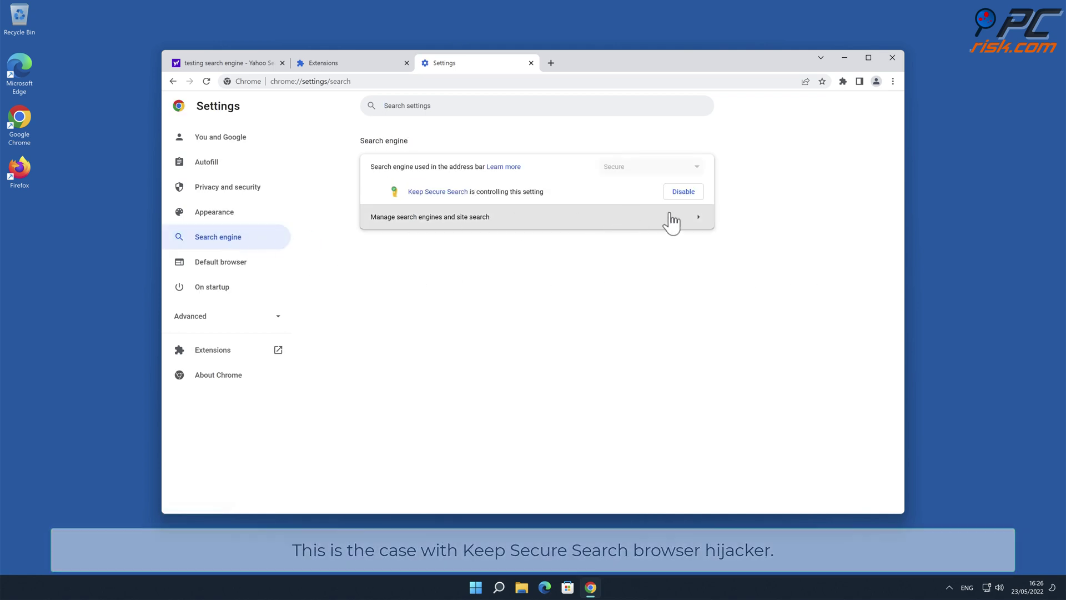
{"action": "left_click", "coordinate": [672, 221]}
{"action": "scroll", "coordinate": [899, 221], "scroll_direction": "down", "scroll_amount": 1}
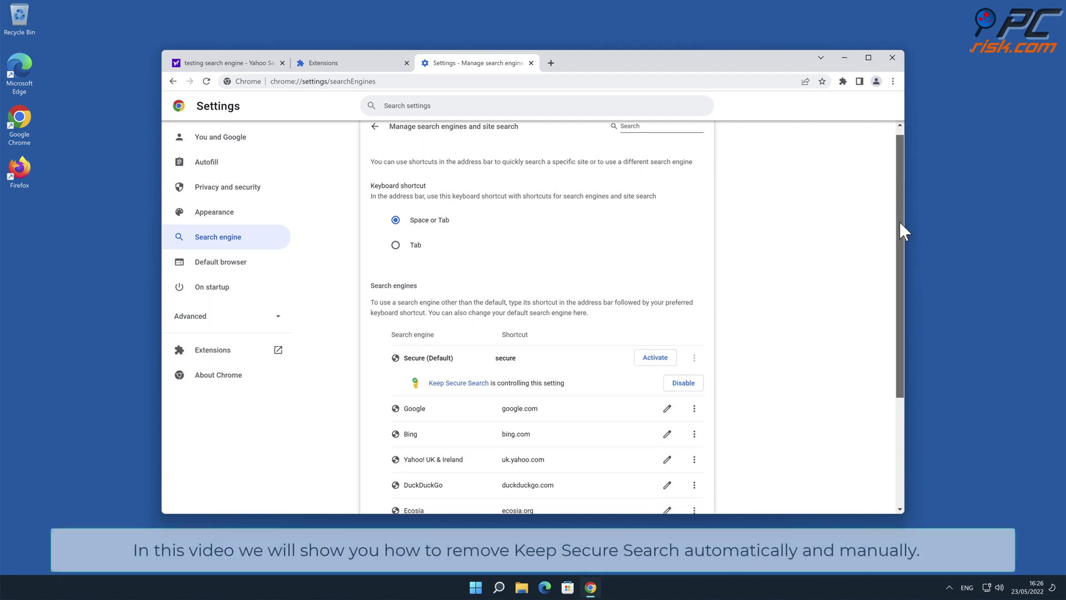
{"action": "left_click_drag", "start_coordinate": [902, 262], "coordinate": [902, 265]}
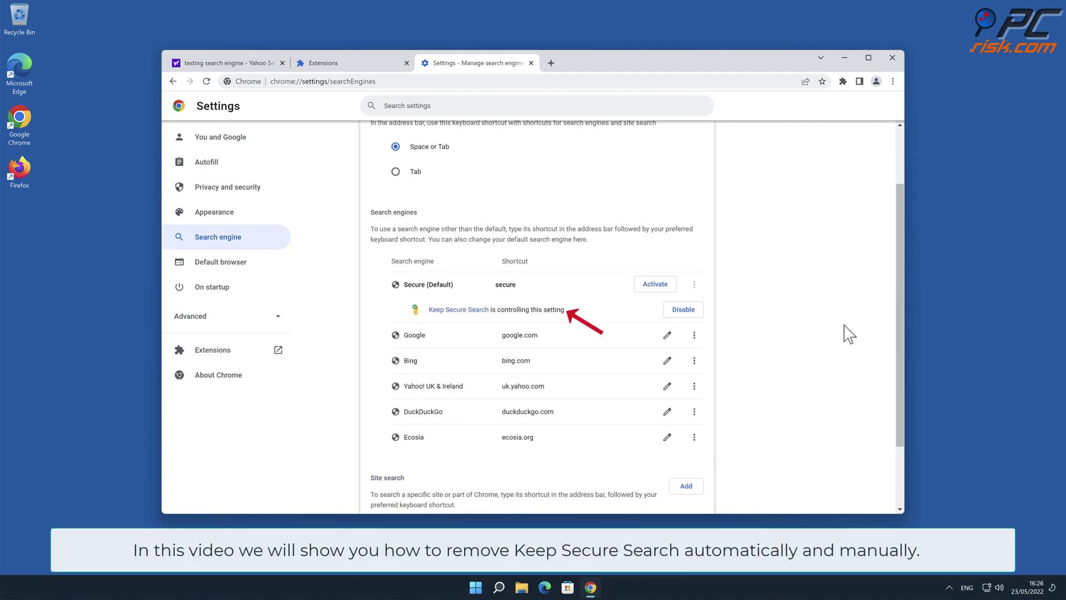
{"action": "left_click", "coordinate": [903, 56]}
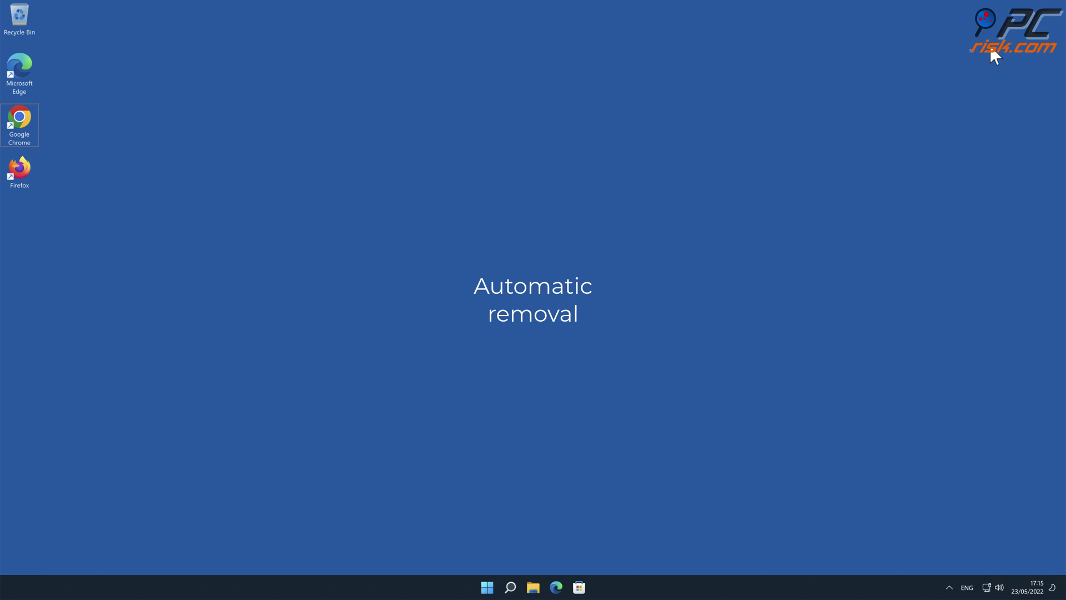
{"action": "double_click", "coordinate": [20, 120]}
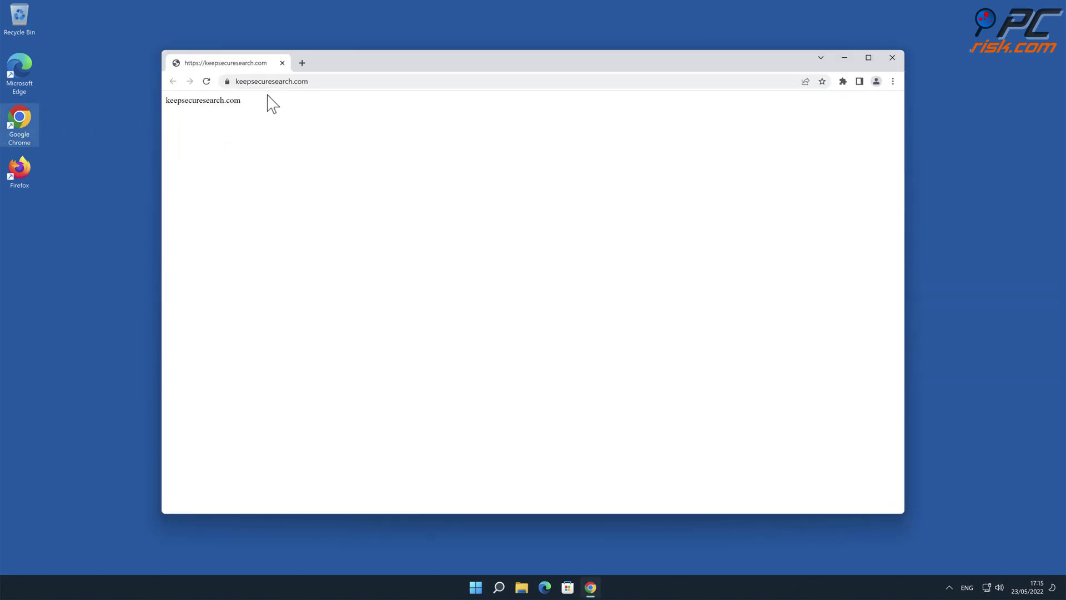
{"action": "left_click", "coordinate": [272, 83]}
{"action": "type", "text": "www.c"}
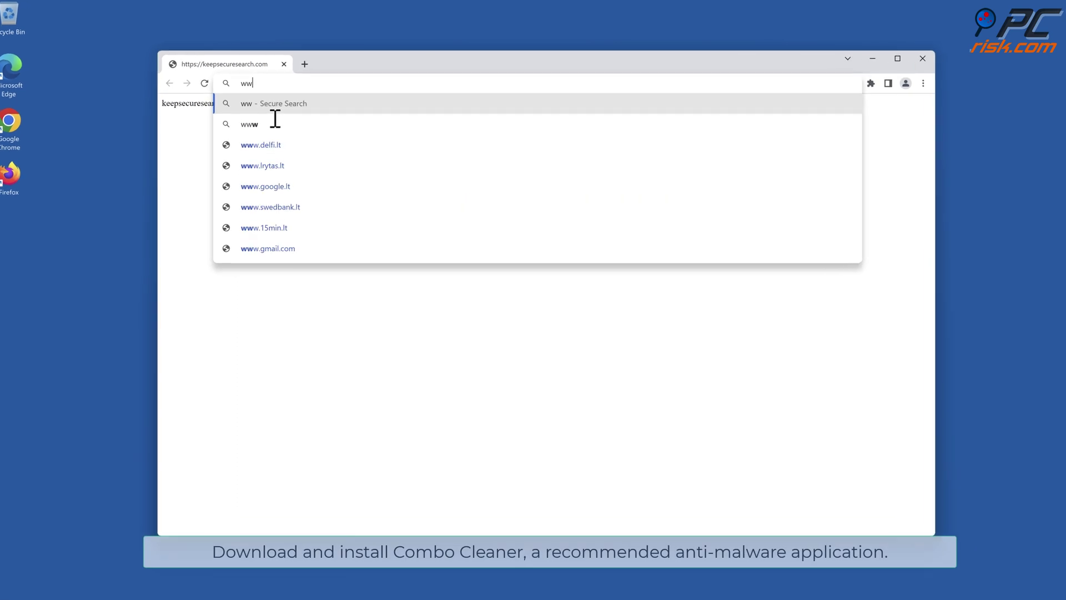
{"action": "type", "text": "ombocleane"}
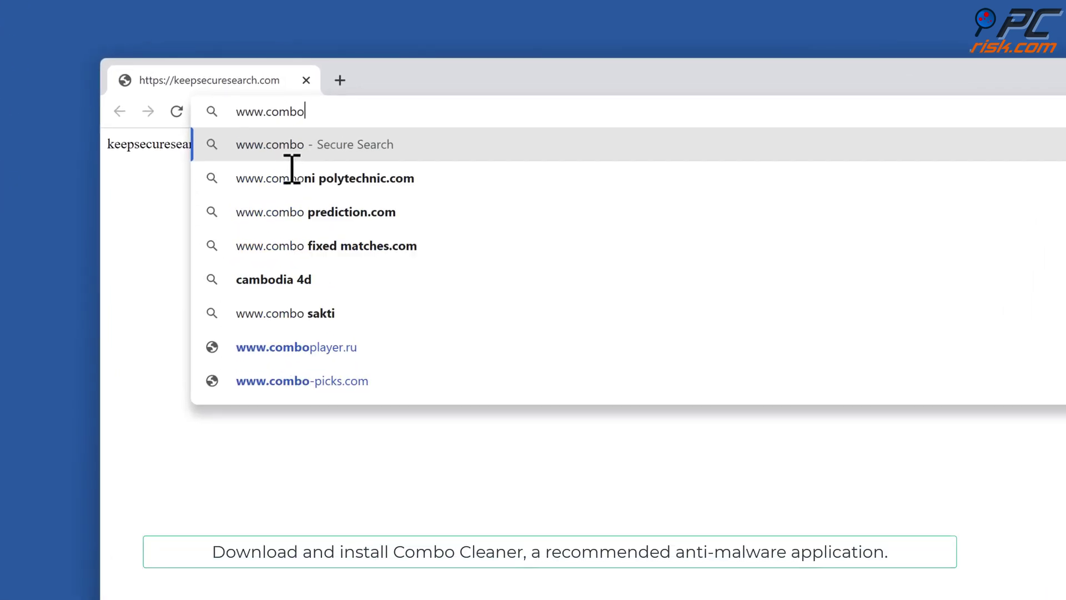
{"action": "type", "text": "r.com"}
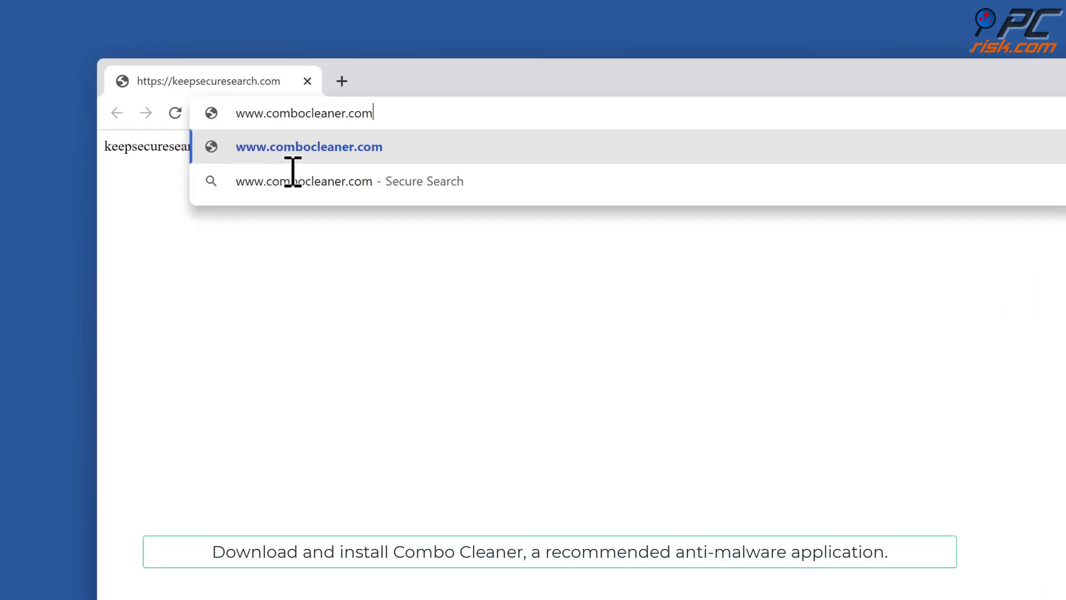
{"action": "key", "text": "Return"}
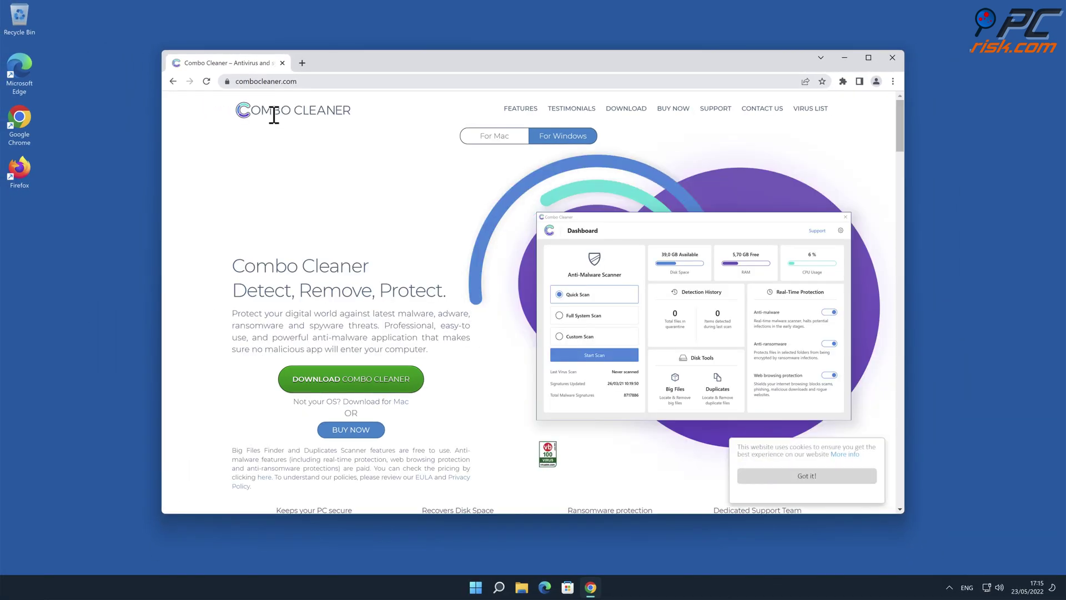
Step: Download and run CCSetup.exe, allow changes, and install Combo Cleaner through the InstallShield wizard
{"action": "left_click", "coordinate": [354, 384]}
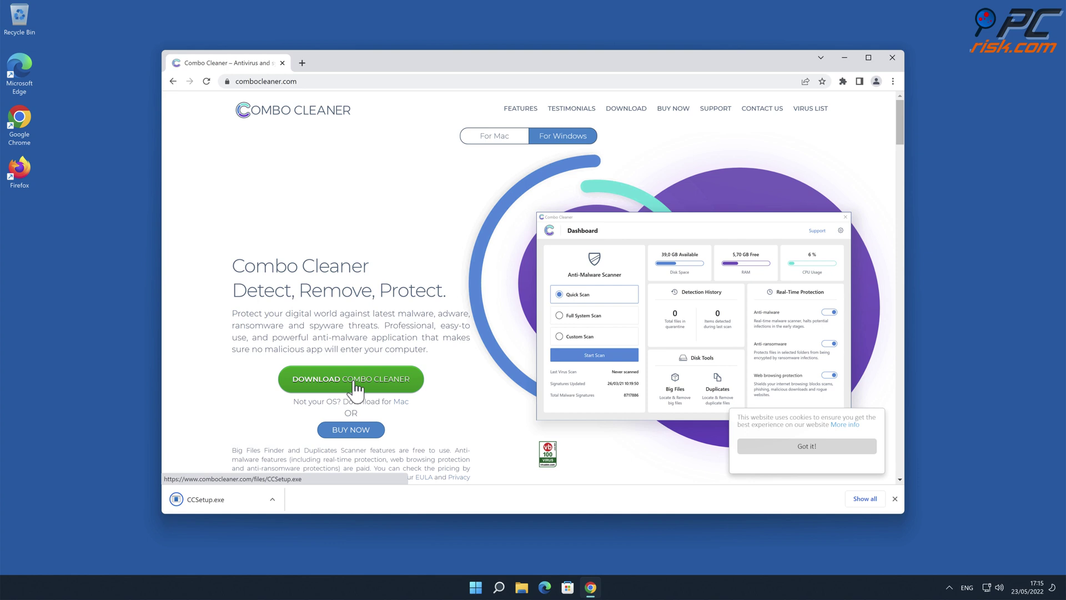
{"action": "left_click", "coordinate": [201, 499]}
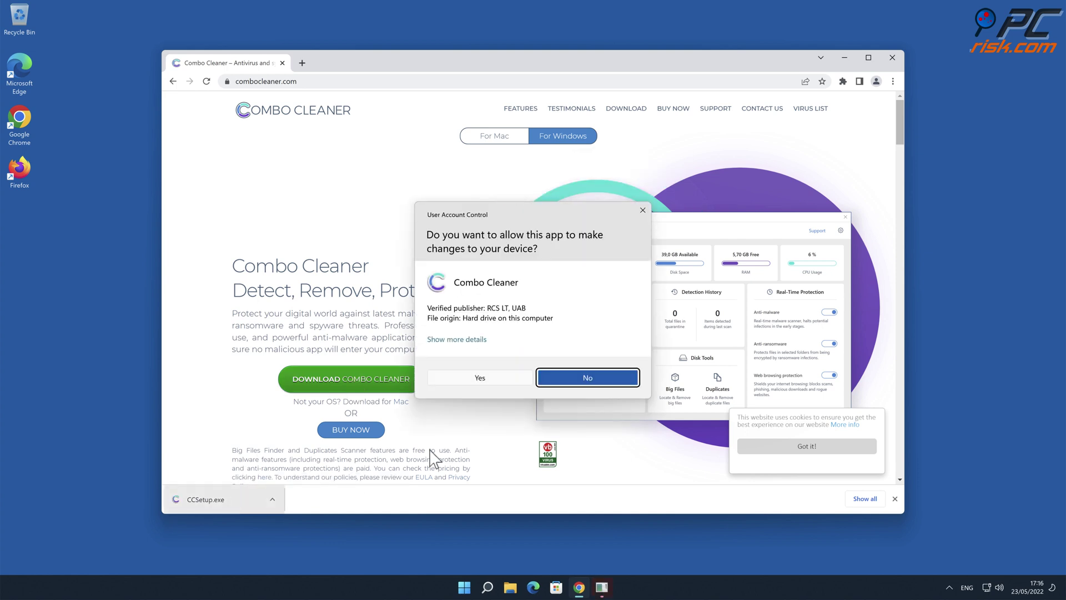
{"action": "left_click", "coordinate": [492, 382]}
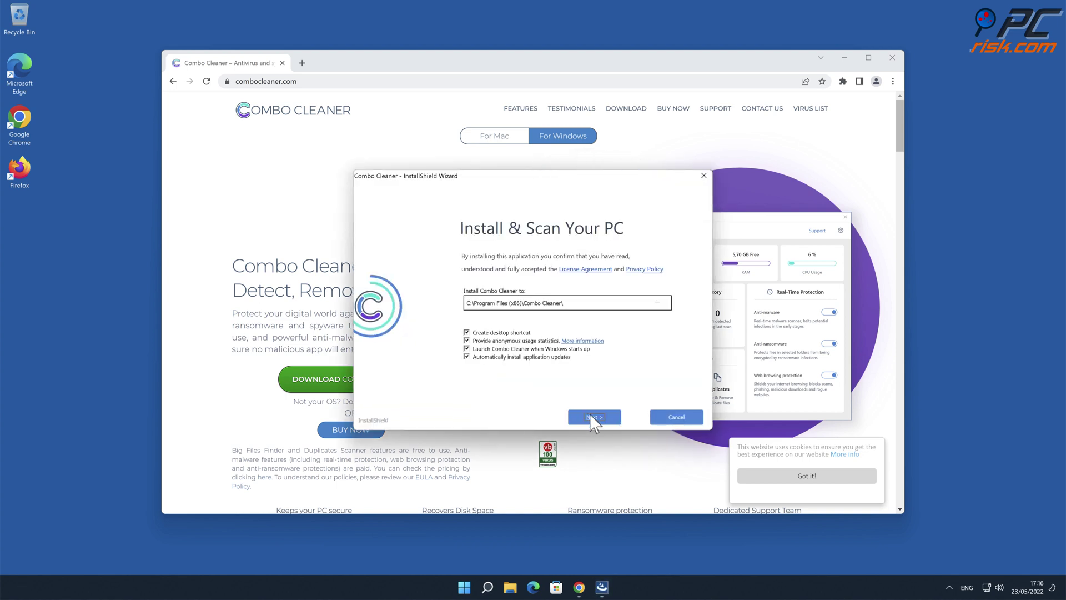
{"action": "left_click", "coordinate": [603, 416]}
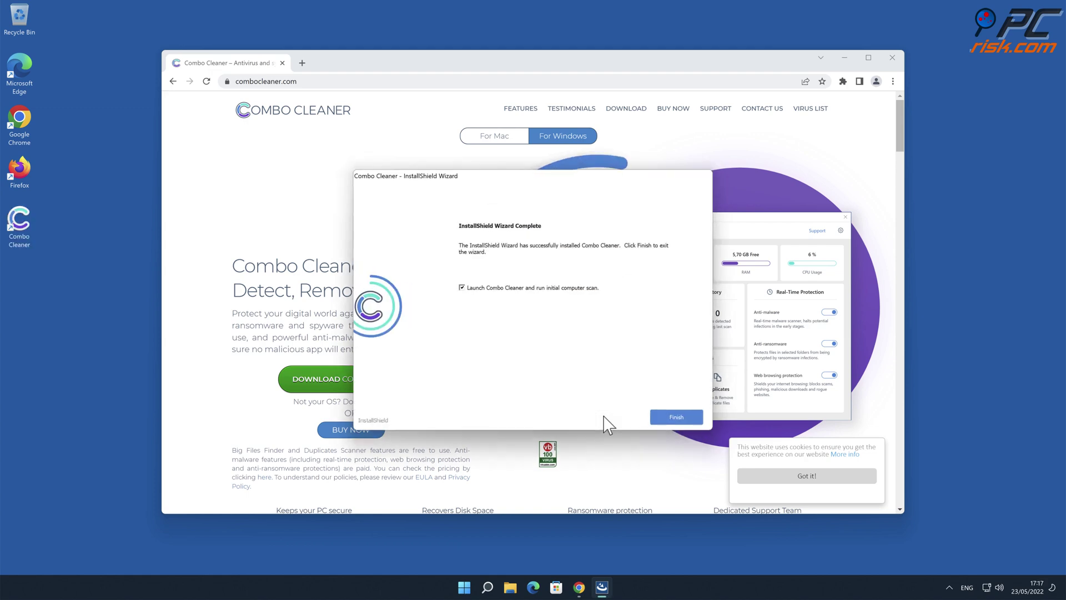
{"action": "left_click", "coordinate": [679, 416]}
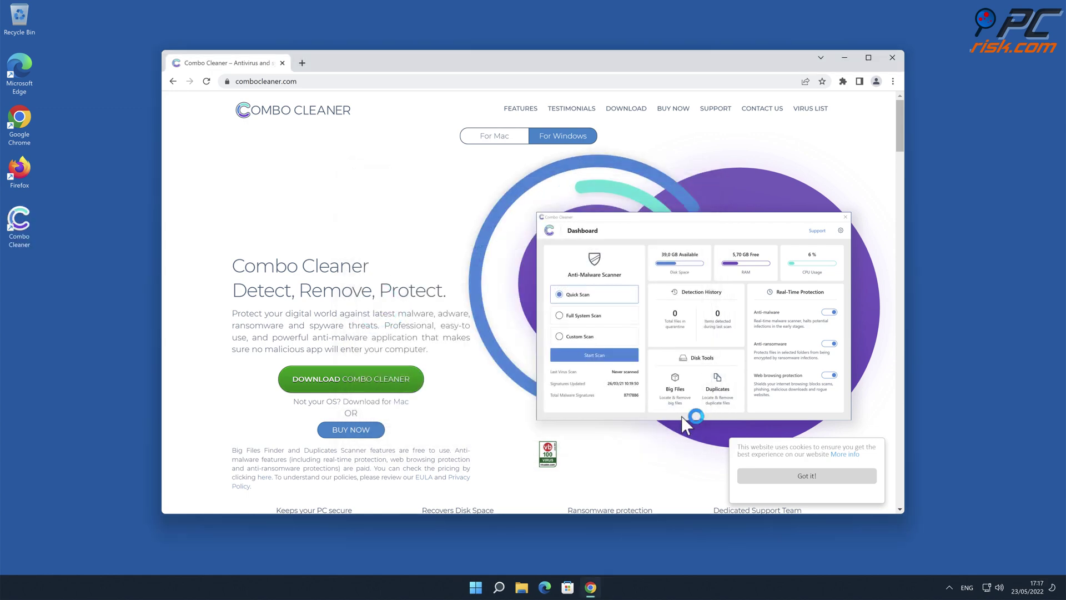
Step: Run a Combo Cleaner scan, quarantine the detected Keep Secure Search threats, and dismiss the summary
{"action": "left_click", "coordinate": [892, 58]}
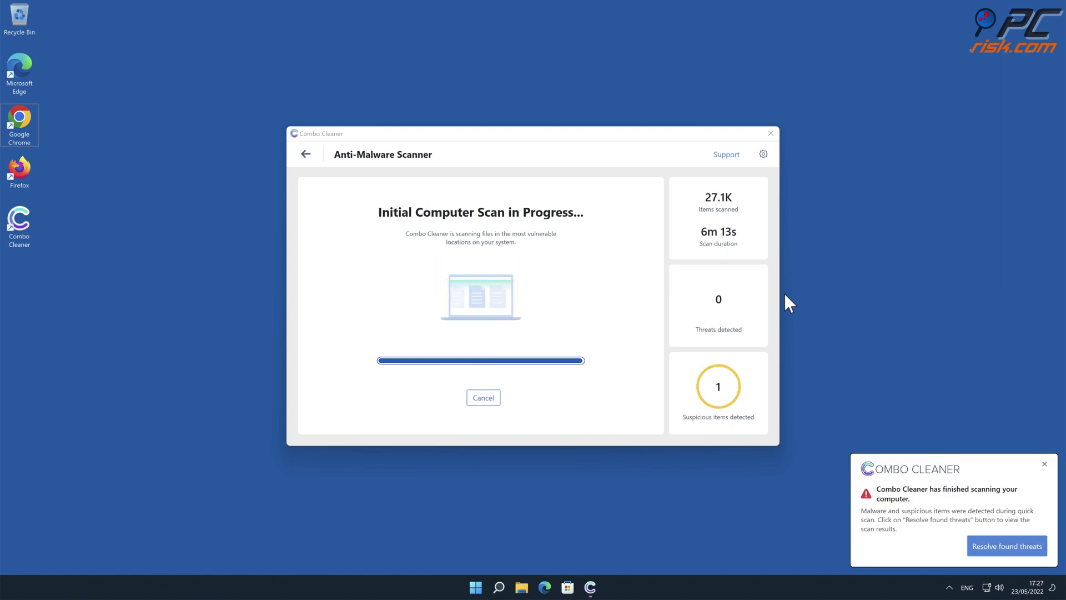
{"action": "left_click", "coordinate": [733, 425]}
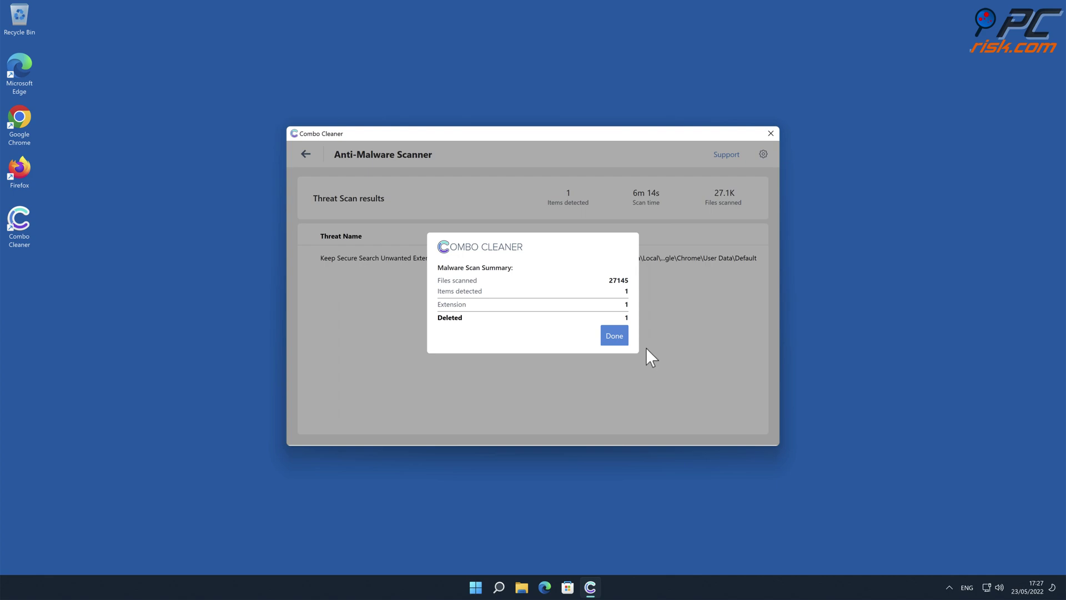
{"action": "left_click", "coordinate": [627, 339]}
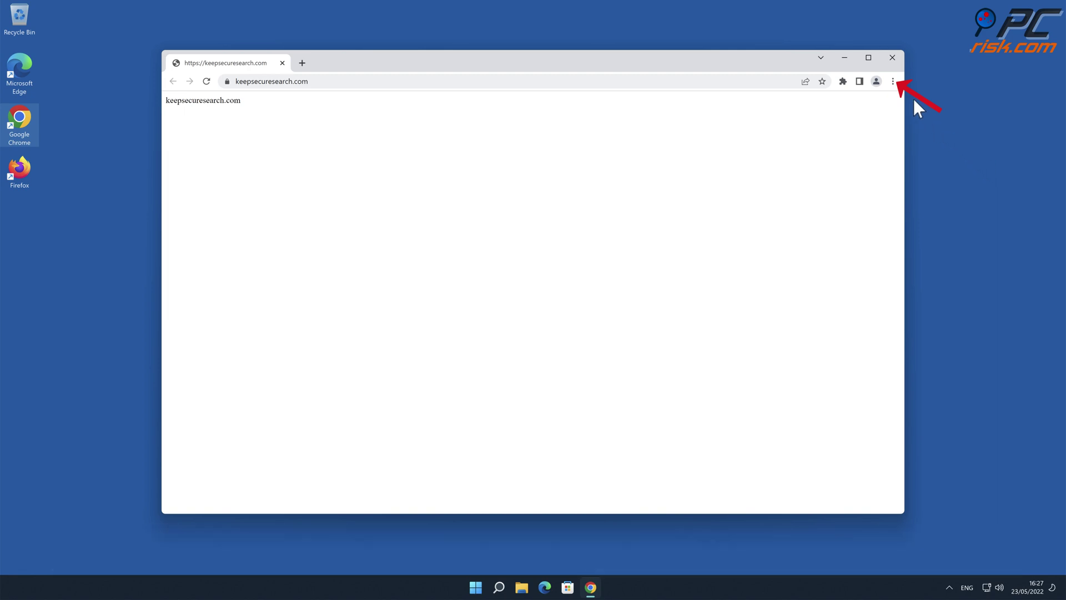
Step: Remove the Keep Secure Search extension from Chrome's Extensions page and confirm the removal
{"action": "left_click", "coordinate": [893, 81]}
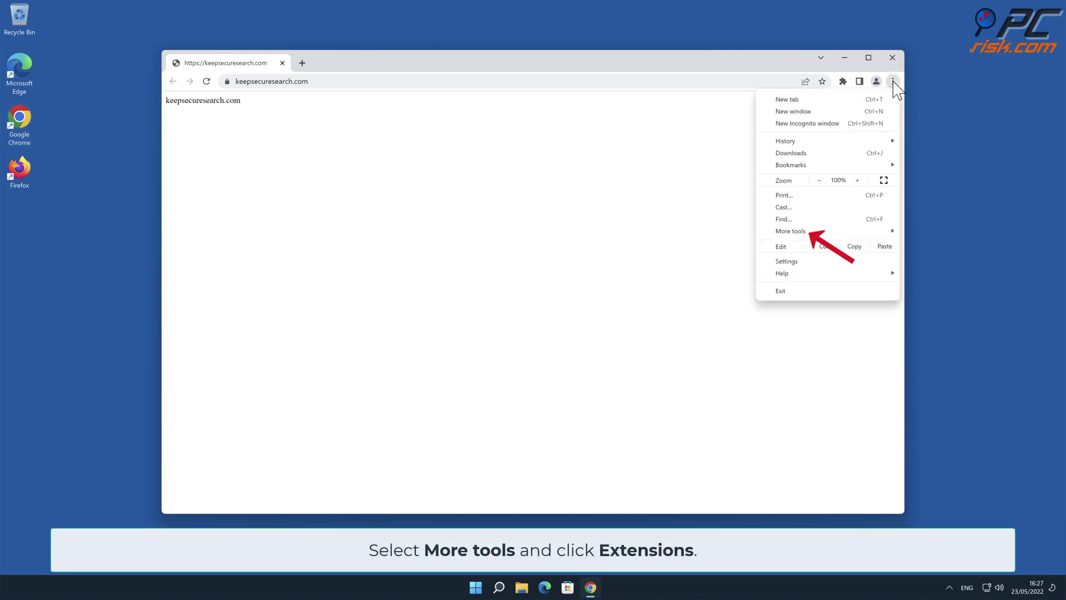
{"action": "left_click", "coordinate": [851, 229]}
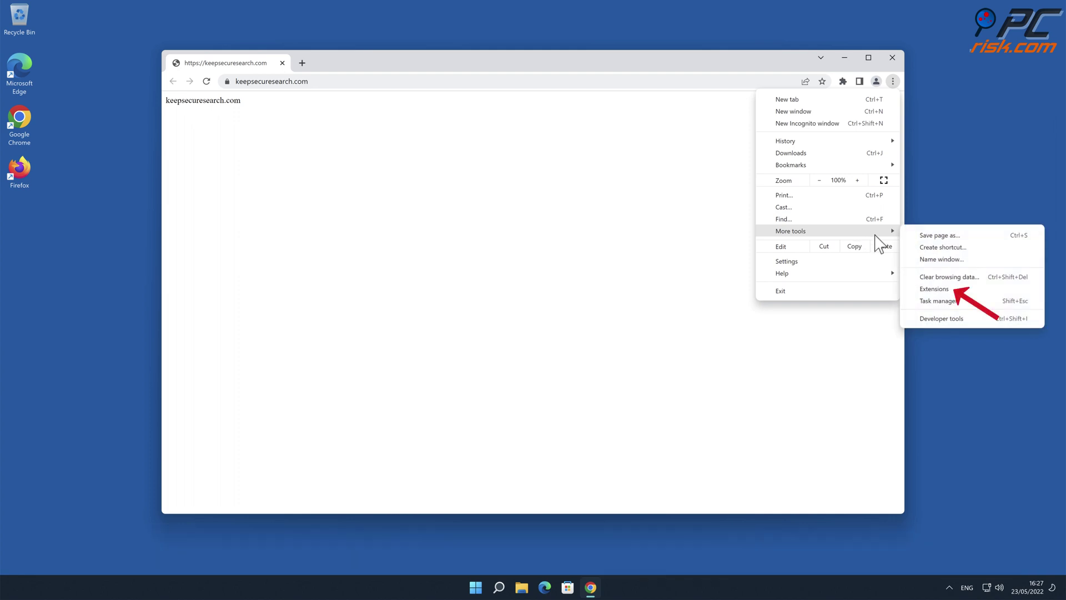
{"action": "left_click", "coordinate": [925, 289]}
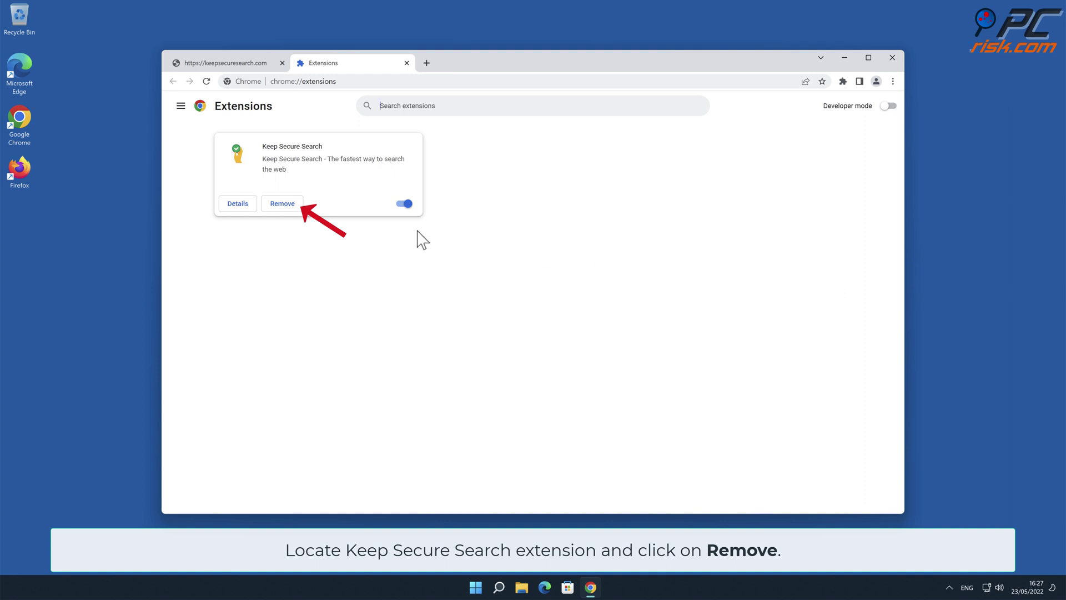
{"action": "left_click", "coordinate": [294, 207]}
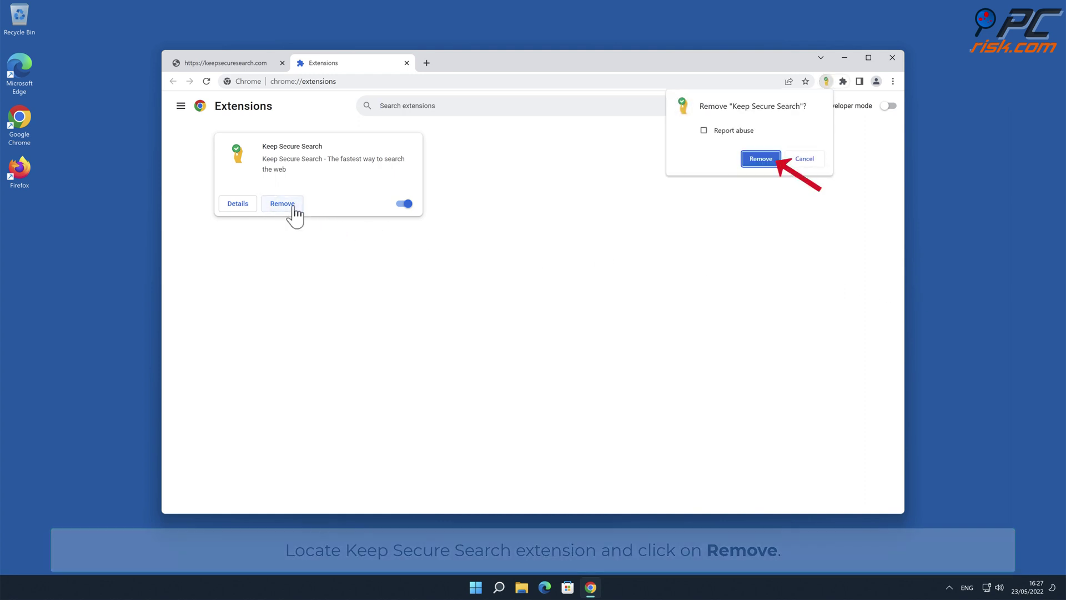
{"action": "left_click", "coordinate": [760, 159]}
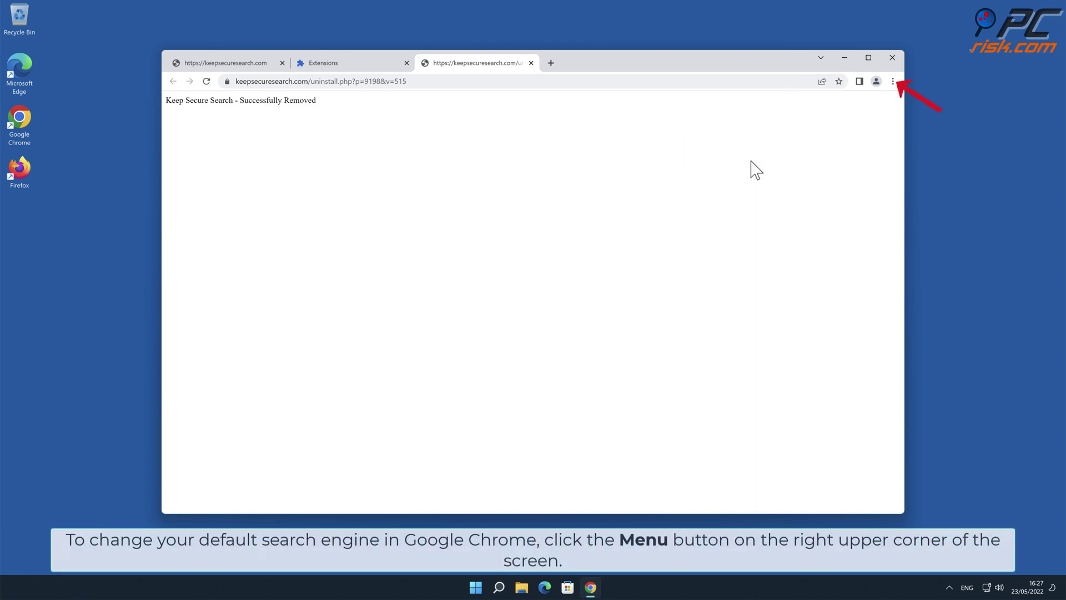
Step: Open the Search engine section of Chrome Settings, where Secure is still the default
{"action": "left_click", "coordinate": [893, 82]}
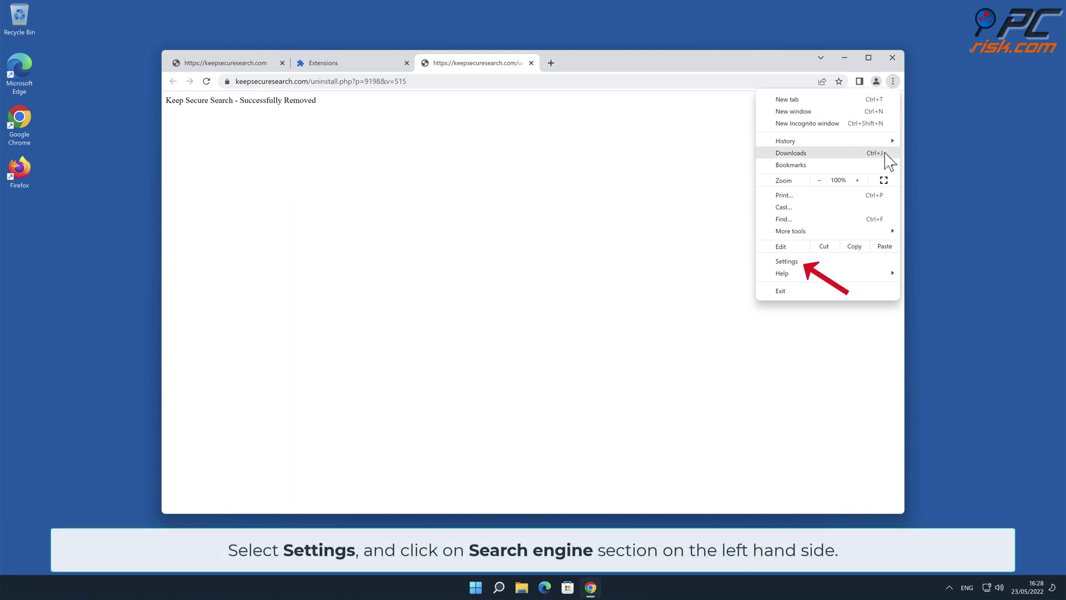
{"action": "left_click", "coordinate": [844, 264]}
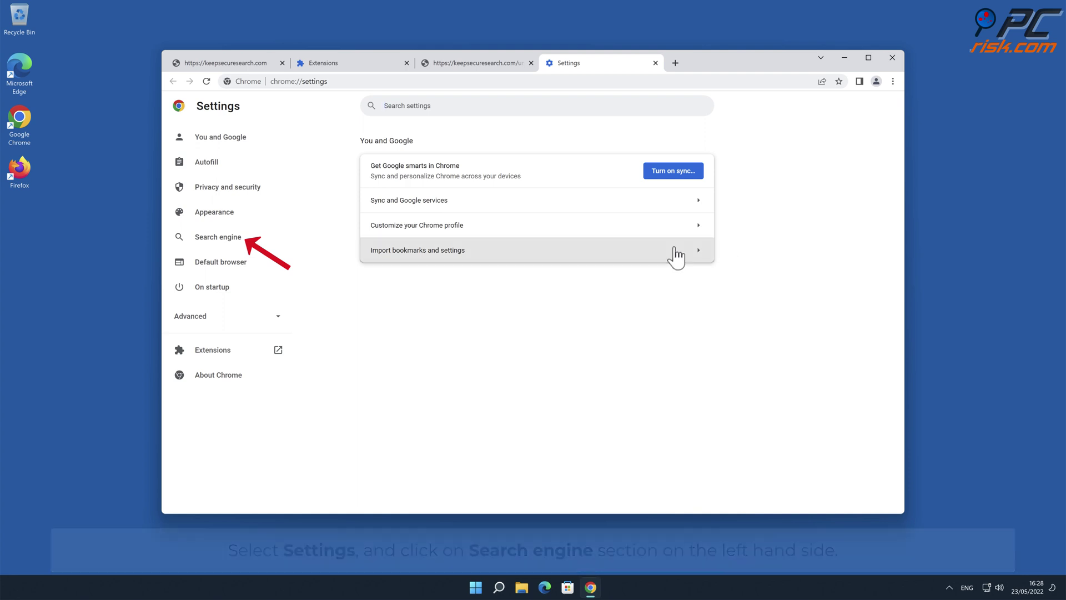
{"action": "left_click", "coordinate": [244, 244]}
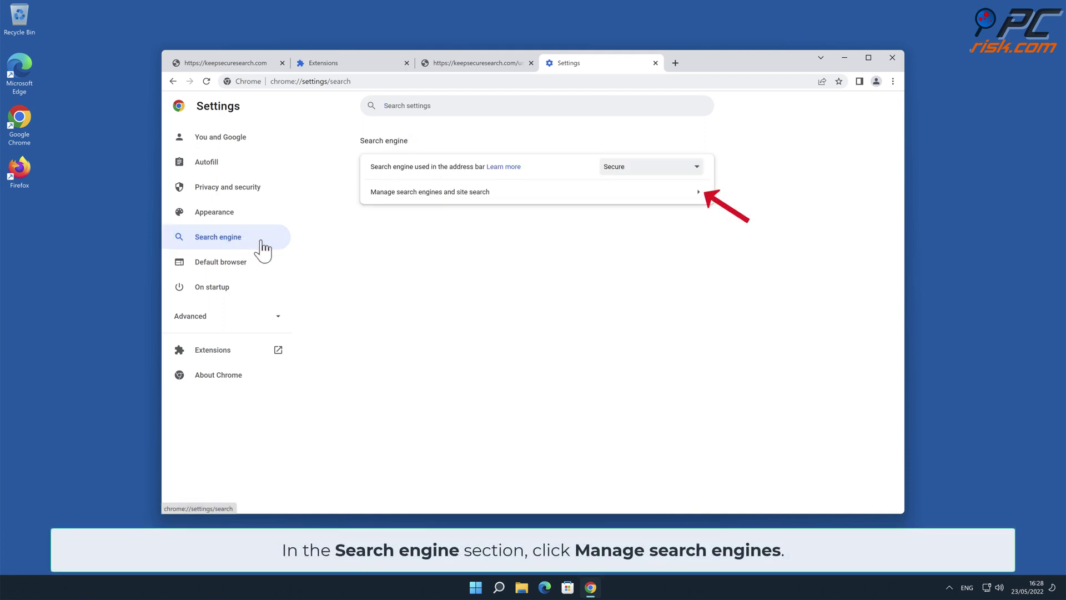
Step: In Manage search engines, make Google the default and delete the Secure entry
{"action": "left_click", "coordinate": [698, 194]}
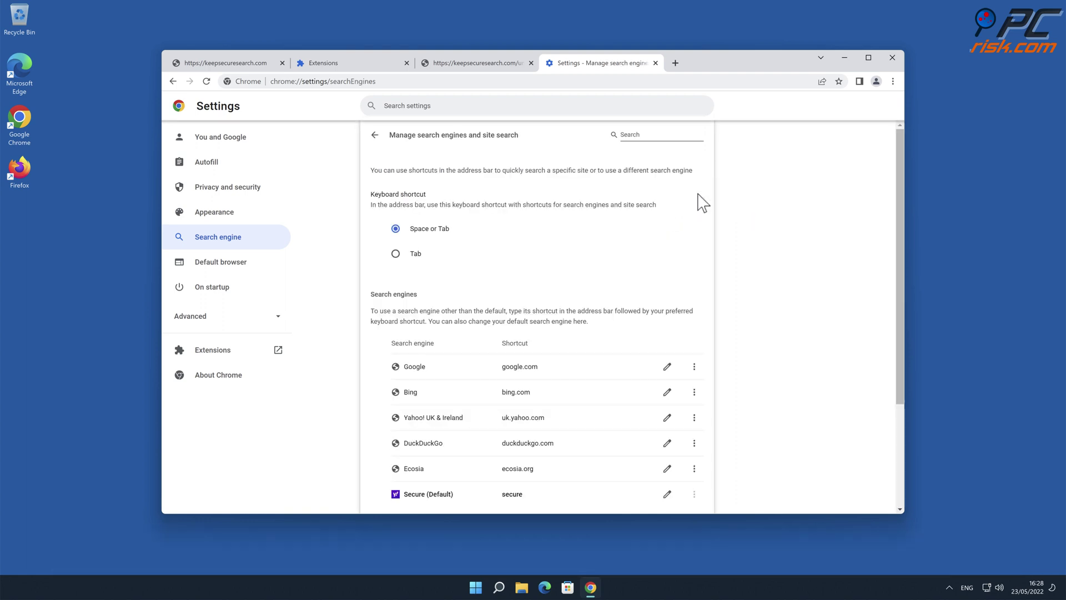
{"action": "left_click_drag", "start_coordinate": [900, 202], "coordinate": [904, 300]}
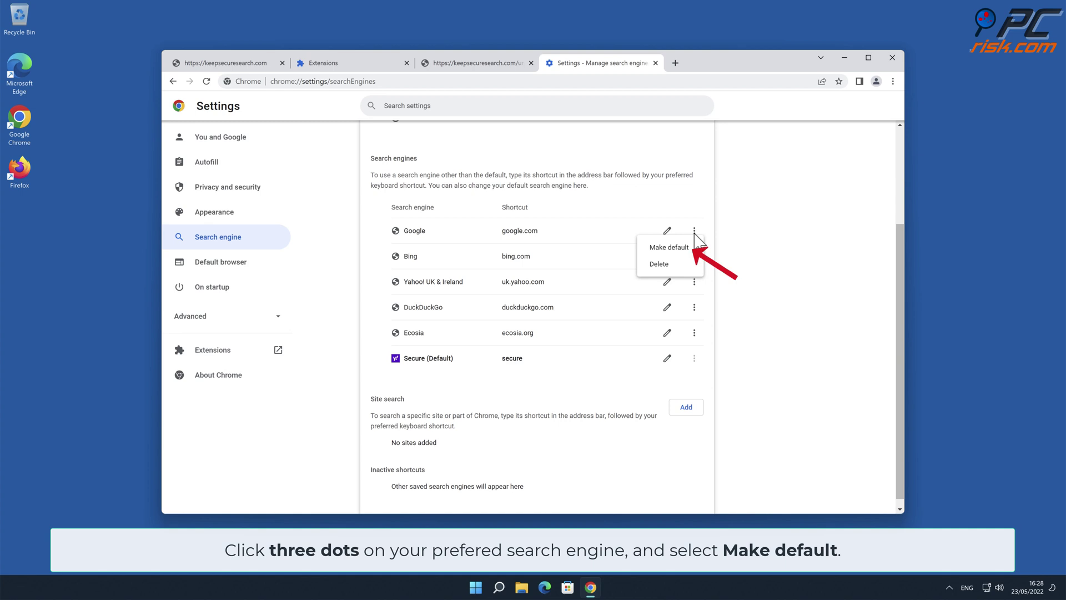
{"action": "left_click", "coordinate": [675, 248]}
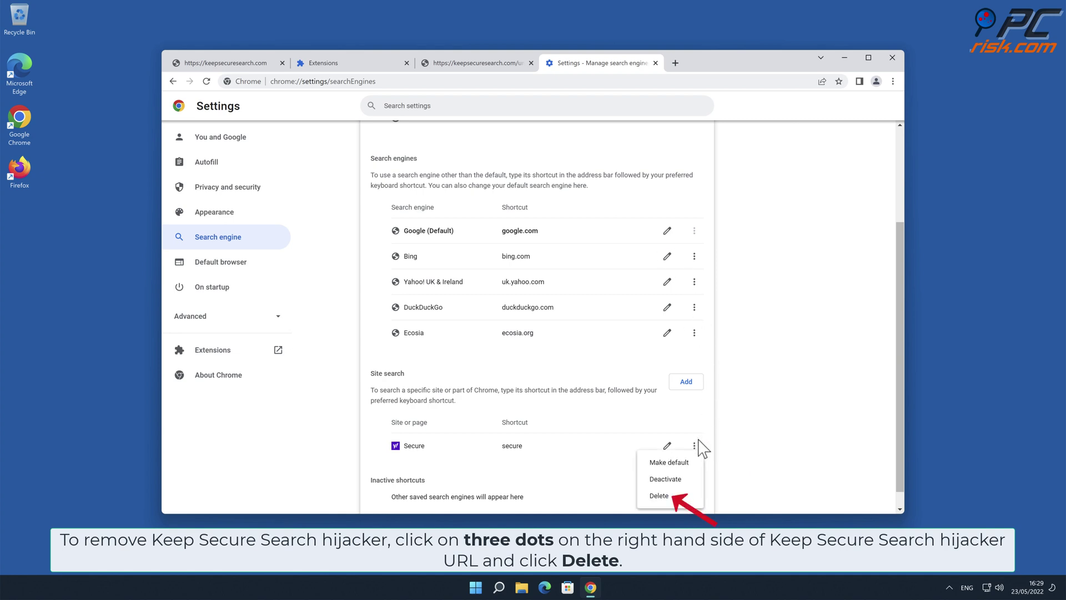
{"action": "left_click", "coordinate": [661, 496]}
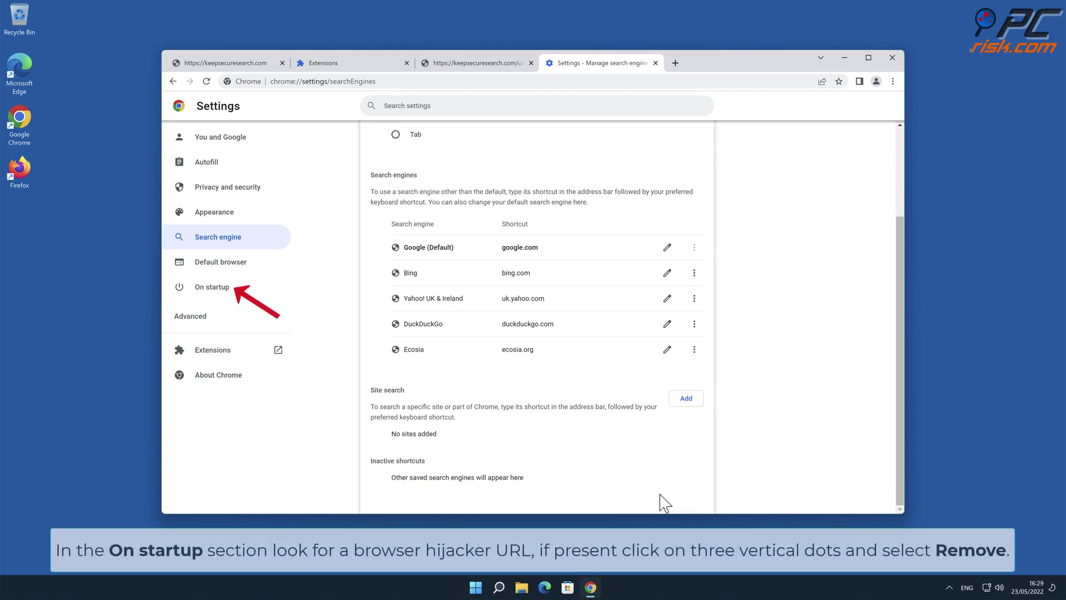
Step: Remove keepsecuresearch.com from the On startup pages, then close Chrome
{"action": "left_click", "coordinate": [241, 288]}
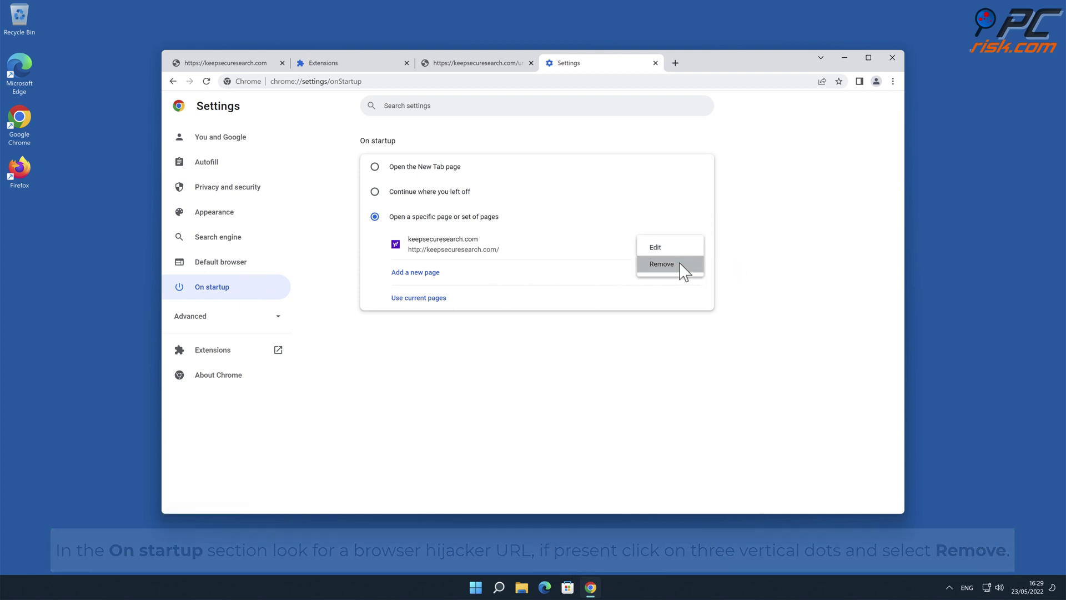
{"action": "left_click", "coordinate": [686, 266]}
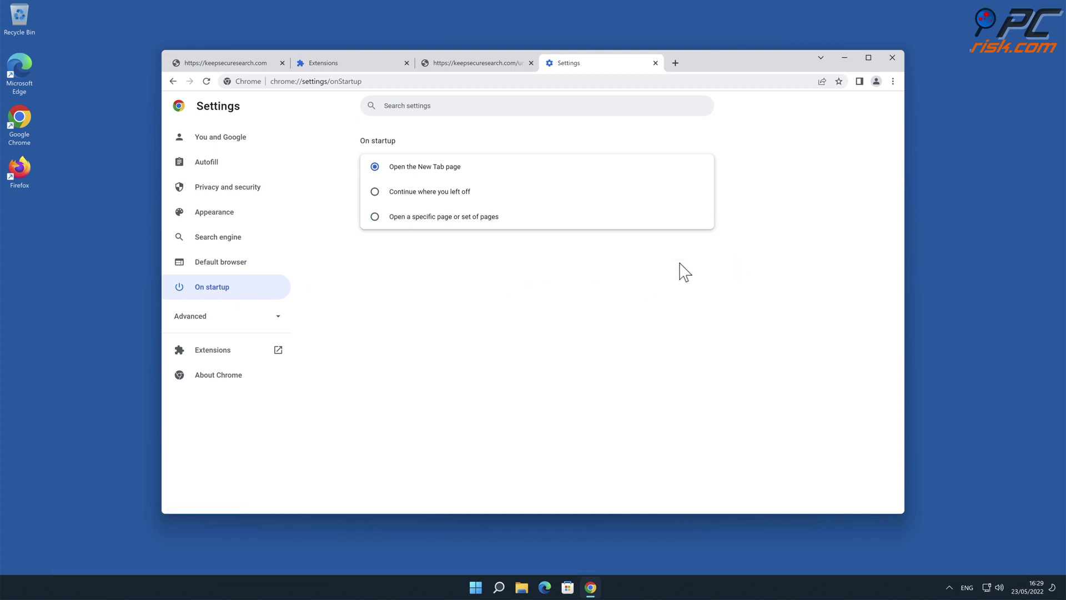
{"action": "left_click", "coordinate": [893, 58]}
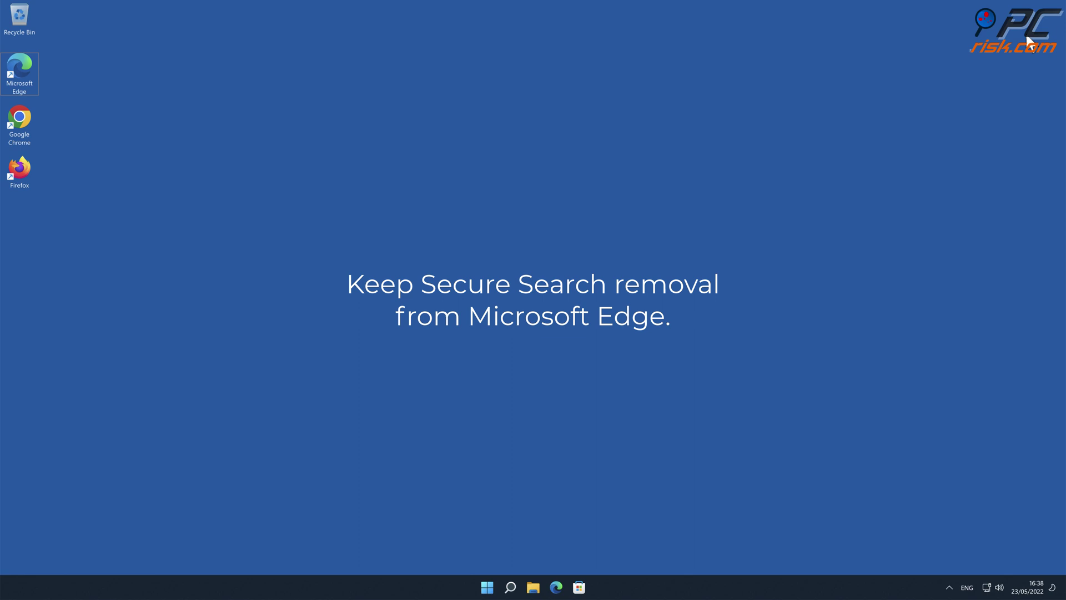
Step: Launch Edge and remove the Keep Secure Search extension from the Manage extensions page
{"action": "double_click", "coordinate": [34, 75]}
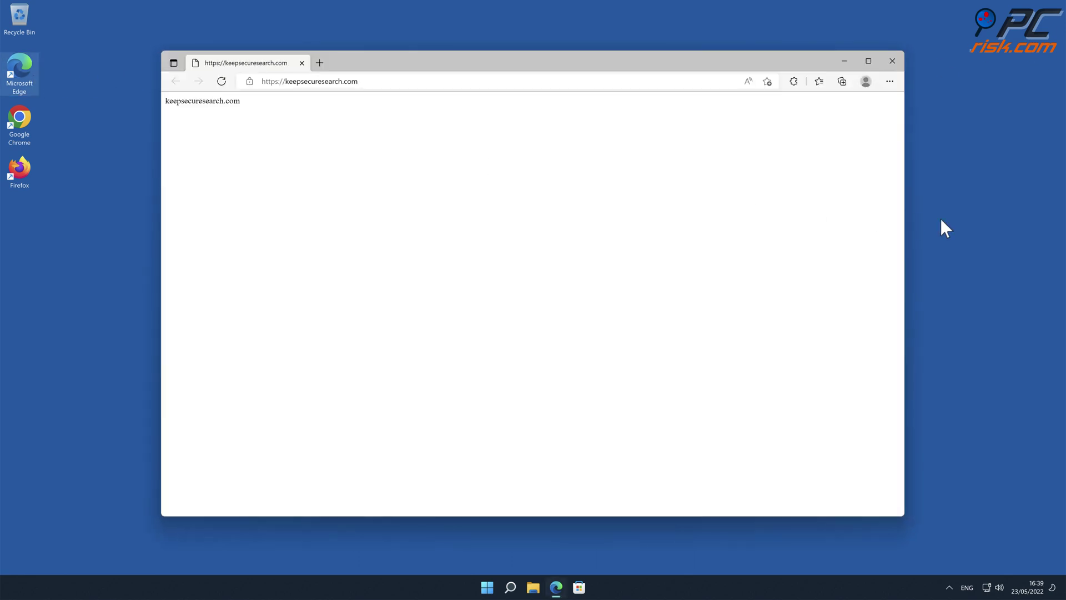
{"action": "left_click", "coordinate": [891, 83]}
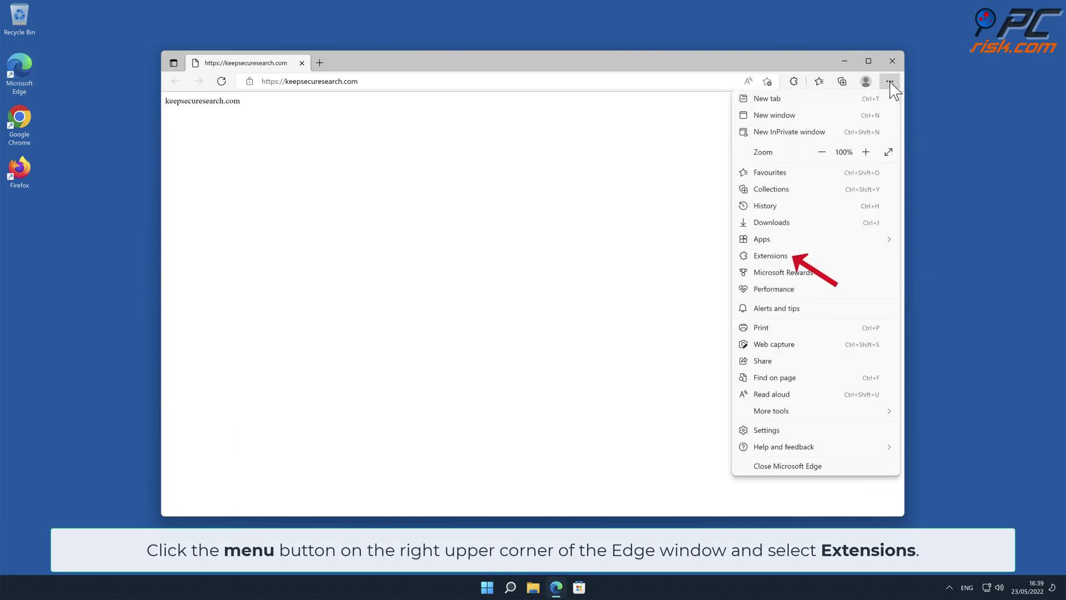
{"action": "left_click", "coordinate": [786, 256]}
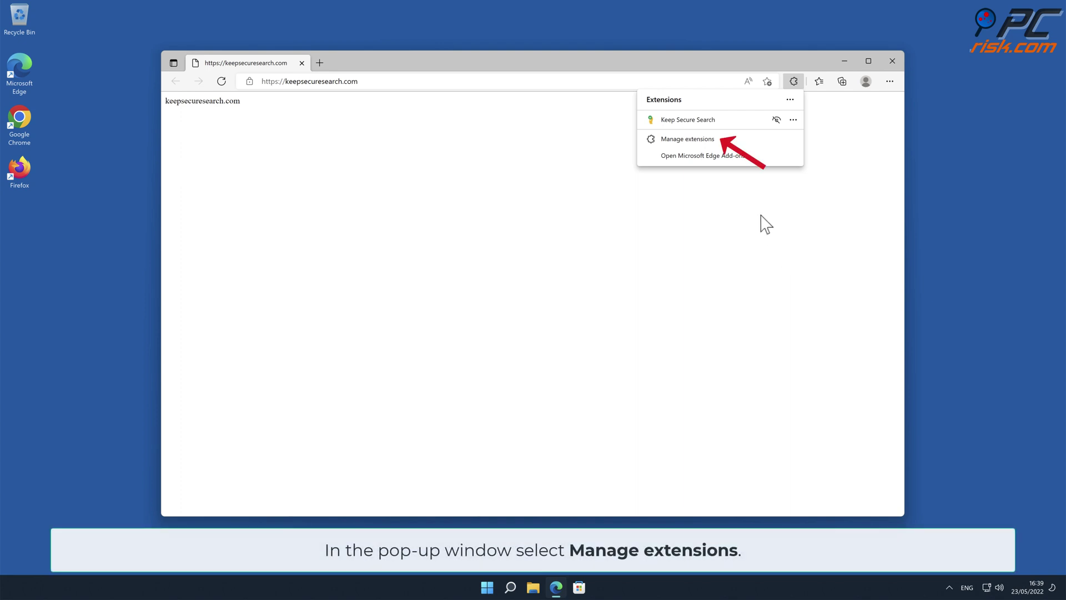
{"action": "left_click", "coordinate": [707, 140]}
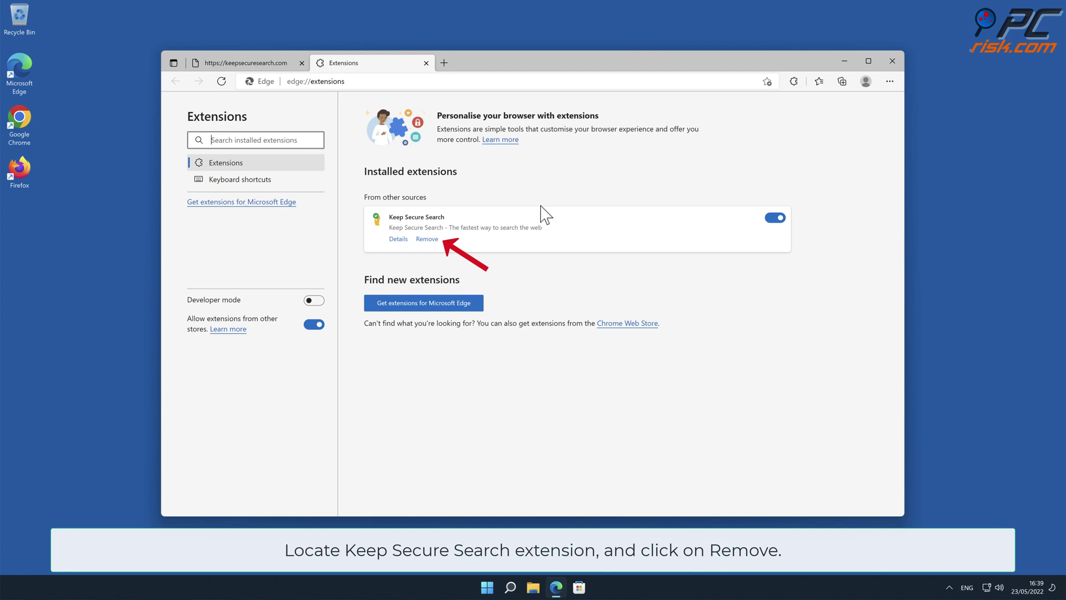
{"action": "left_click", "coordinate": [429, 240]}
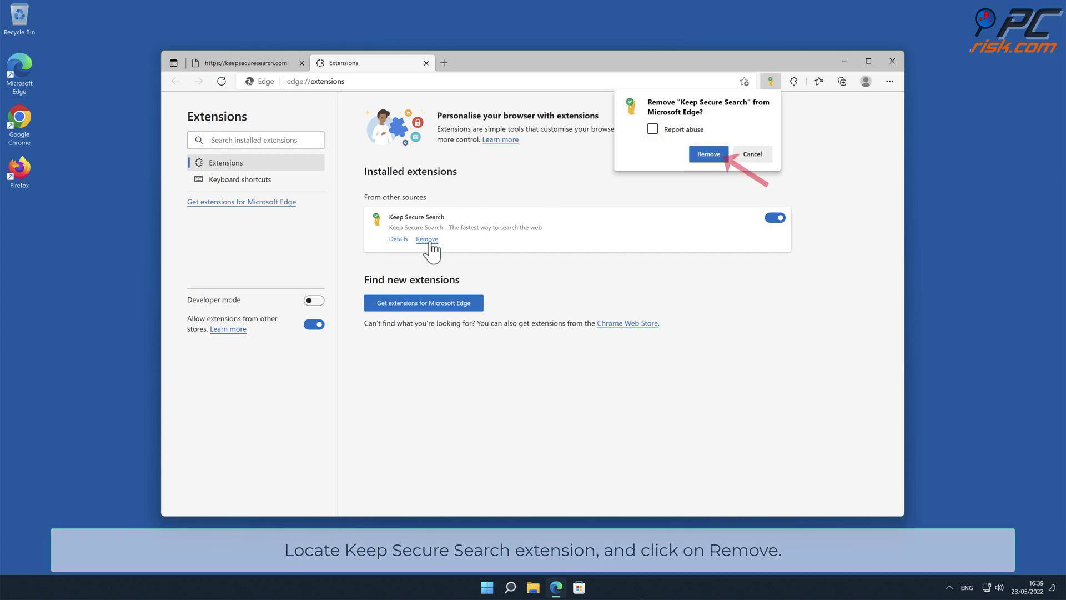
{"action": "left_click", "coordinate": [706, 156]}
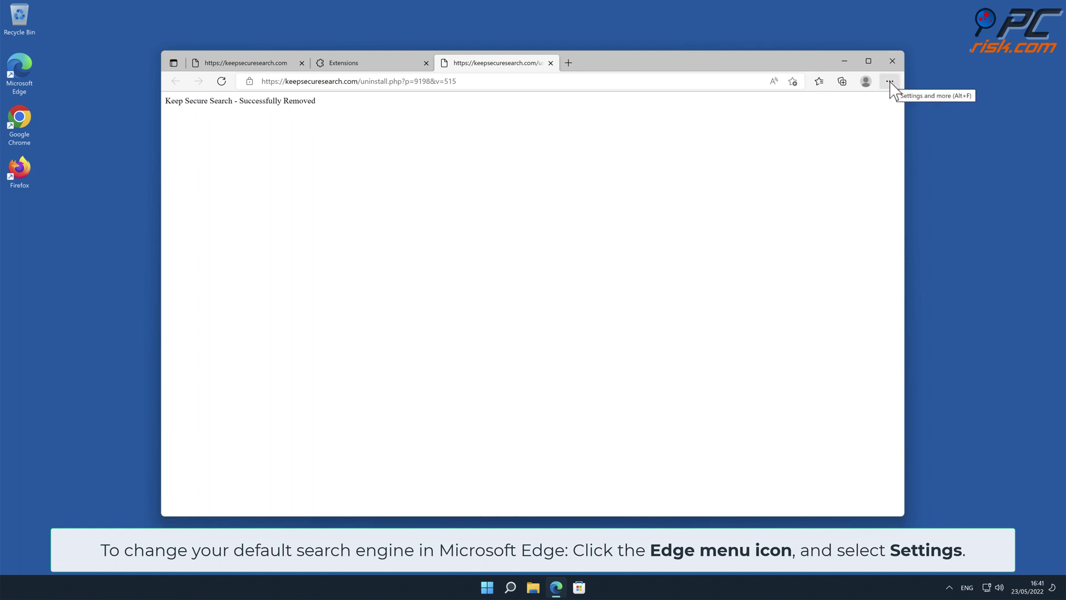
Step: Go to Edge's Privacy, search, and services > Address bar and search > Manage search engines
{"action": "left_click", "coordinate": [890, 81]}
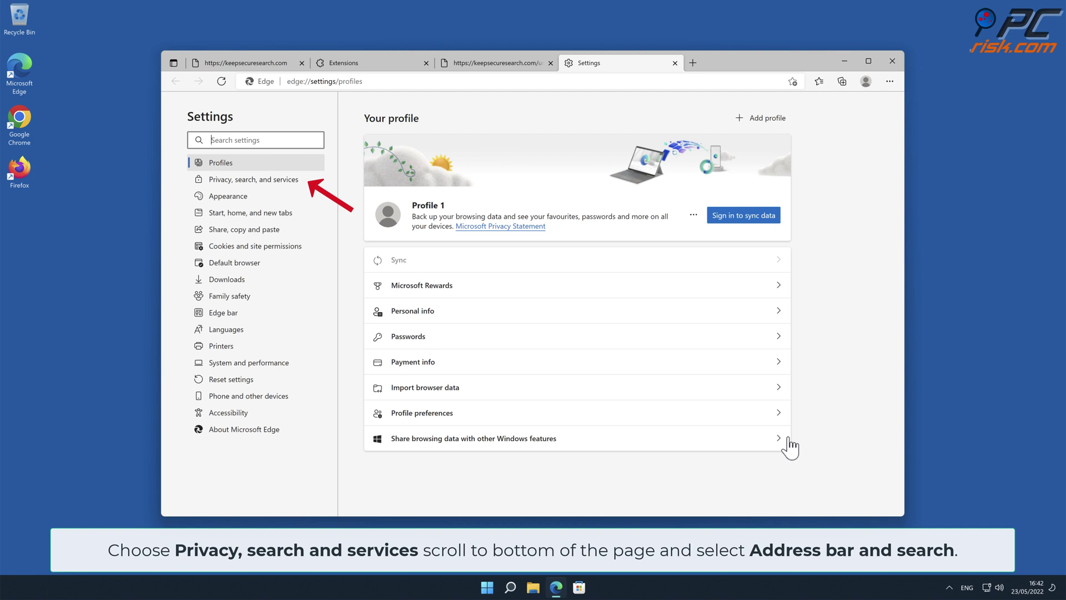
{"action": "left_click", "coordinate": [300, 188]}
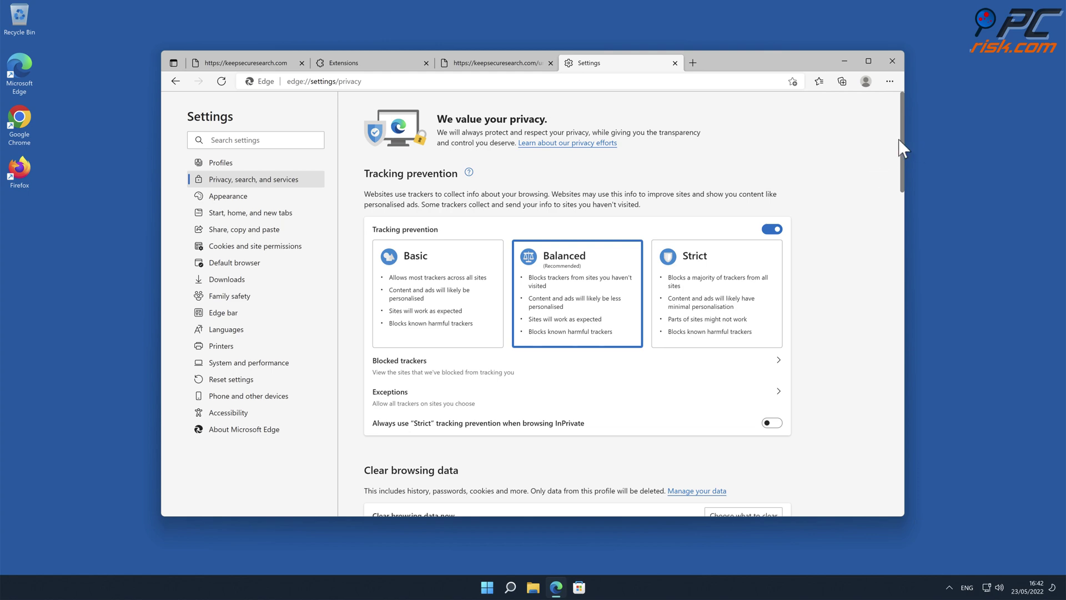
{"action": "left_click_drag", "start_coordinate": [900, 141], "coordinate": [904, 485]}
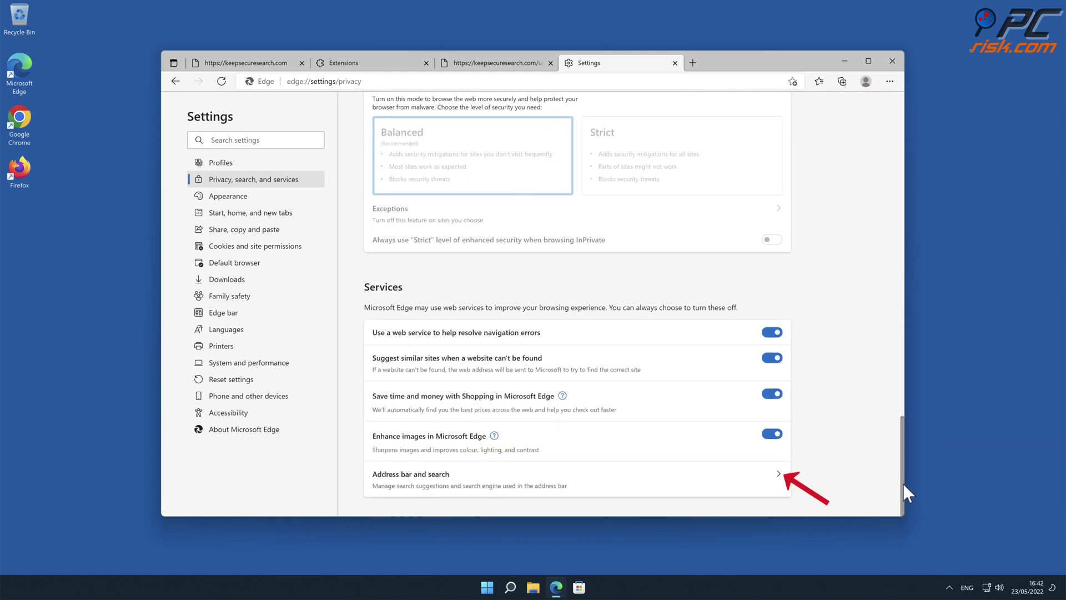
{"action": "left_click", "coordinate": [781, 473]}
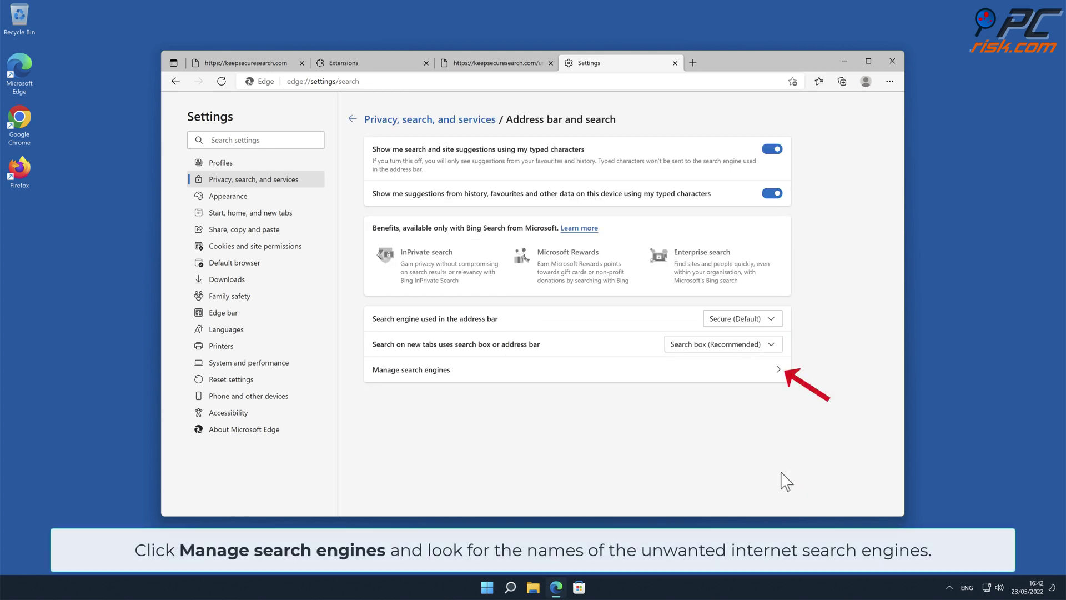
{"action": "left_click", "coordinate": [778, 370]}
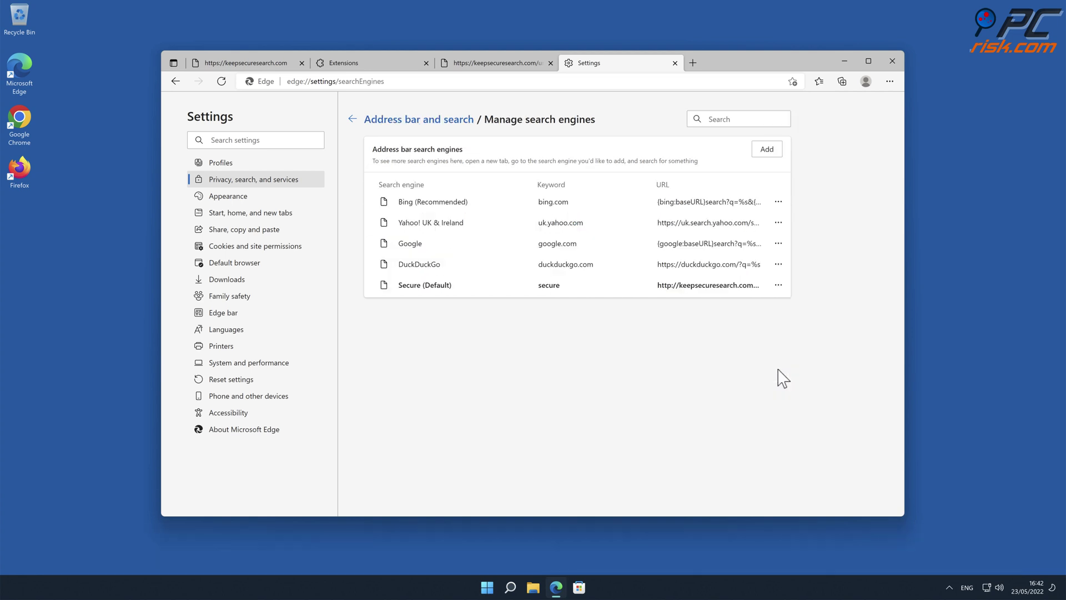
Step: Set Bing as Edge's default search engine and delete the Secure (keepsecuresearch.com) entry
{"action": "left_click", "coordinate": [778, 285]}
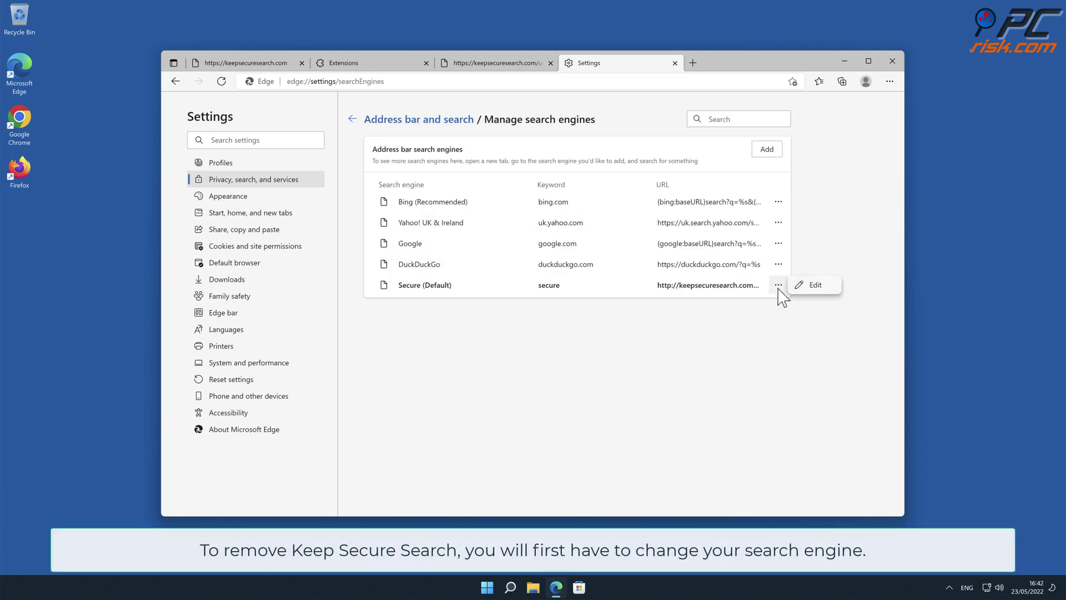
{"action": "left_click", "coordinate": [828, 377]}
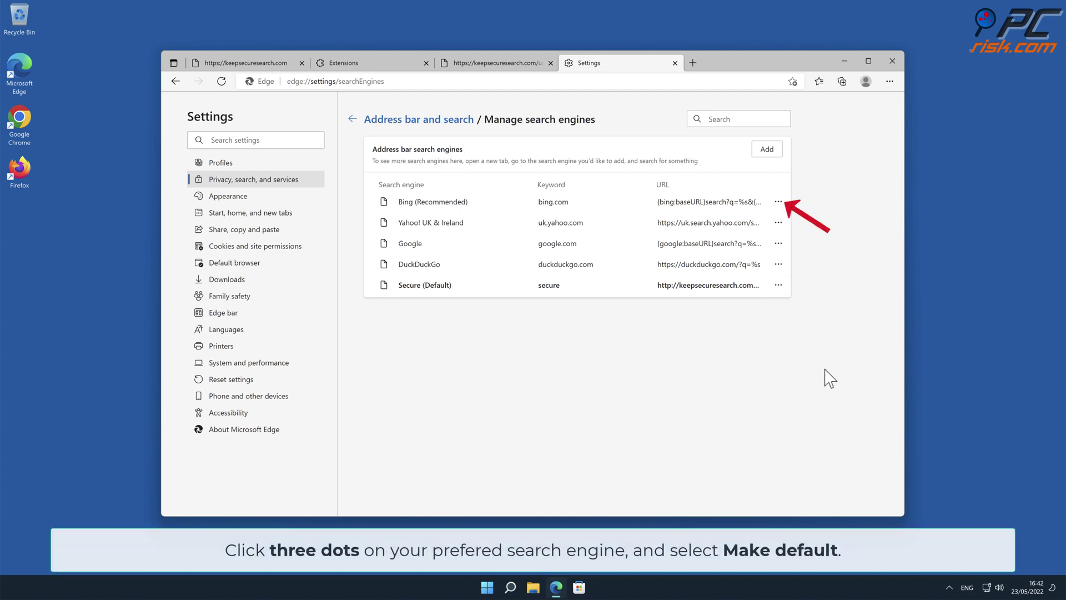
{"action": "left_click", "coordinate": [778, 202]}
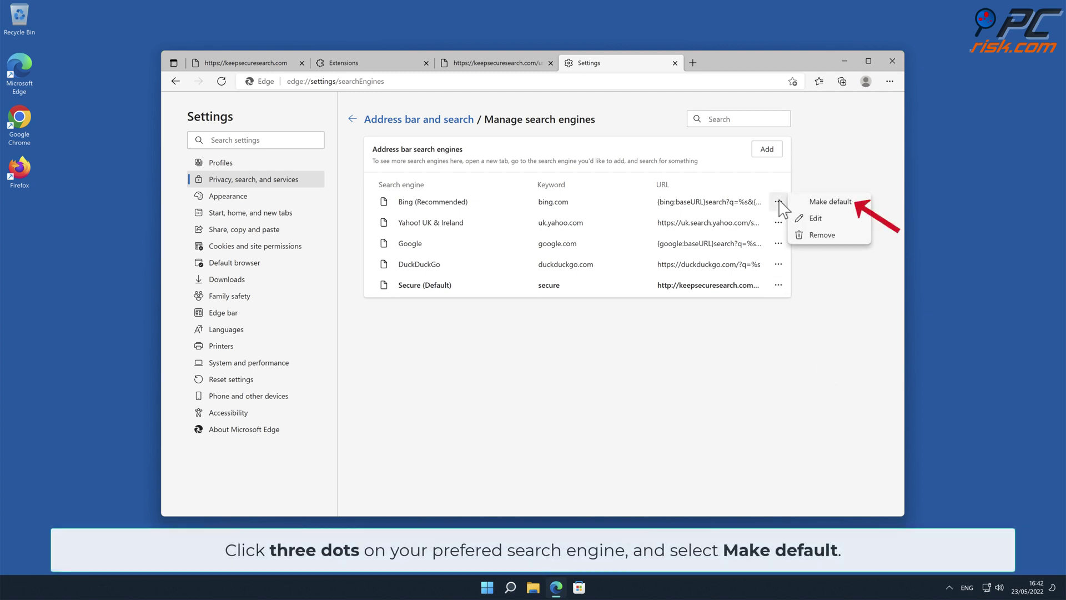
{"action": "left_click", "coordinate": [829, 202]}
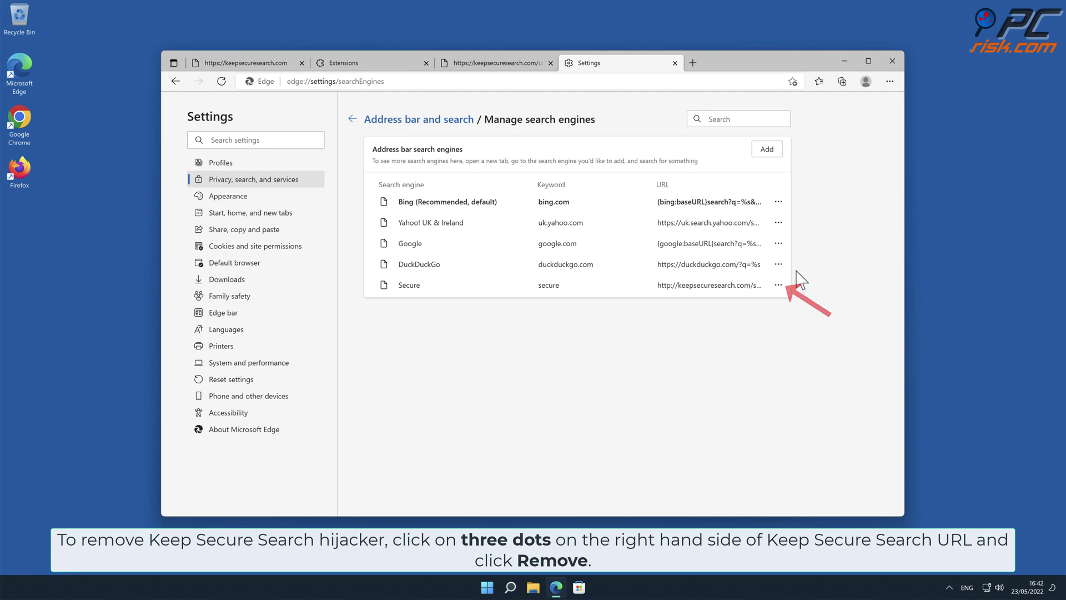
{"action": "left_click", "coordinate": [778, 285]}
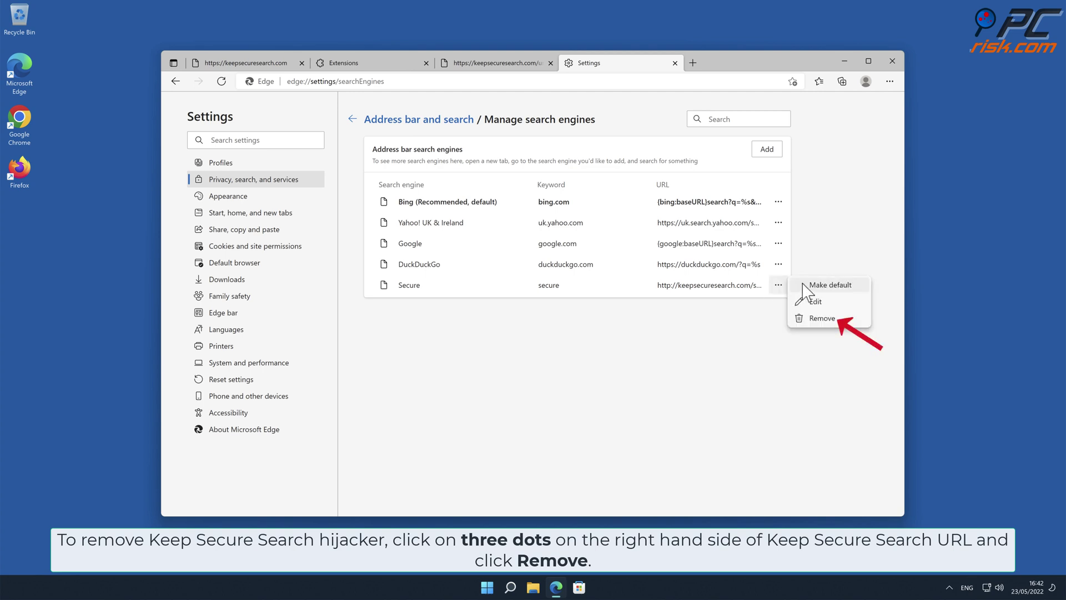
{"action": "left_click", "coordinate": [828, 317]}
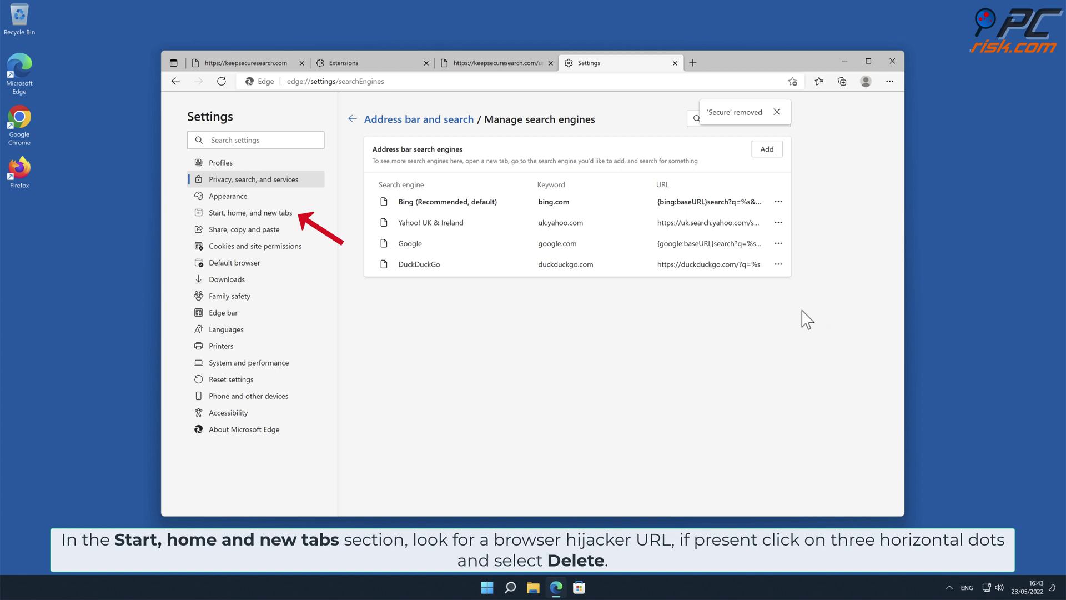
Step: Delete keepsecuresearch.com from Edge's startup pages and close Edge
{"action": "left_click", "coordinate": [276, 214]}
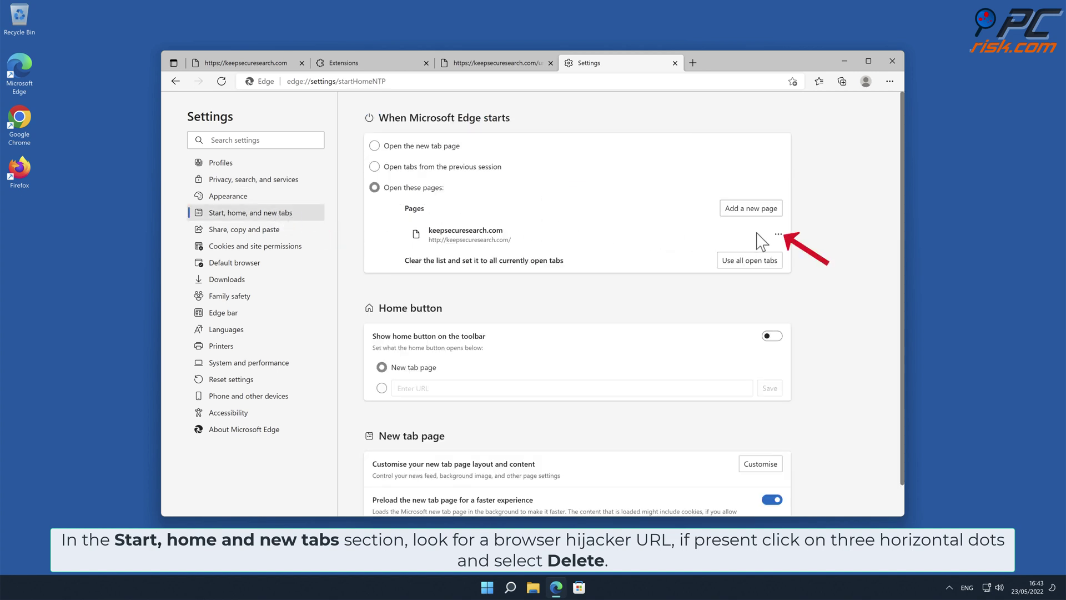
{"action": "left_click", "coordinate": [778, 234]}
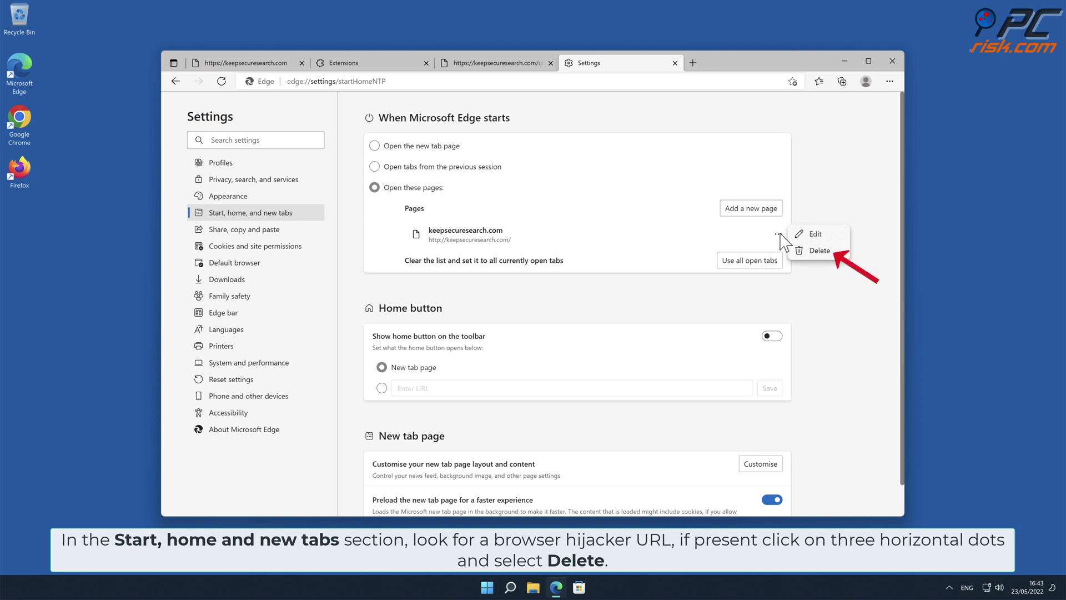
{"action": "left_click", "coordinate": [816, 250]}
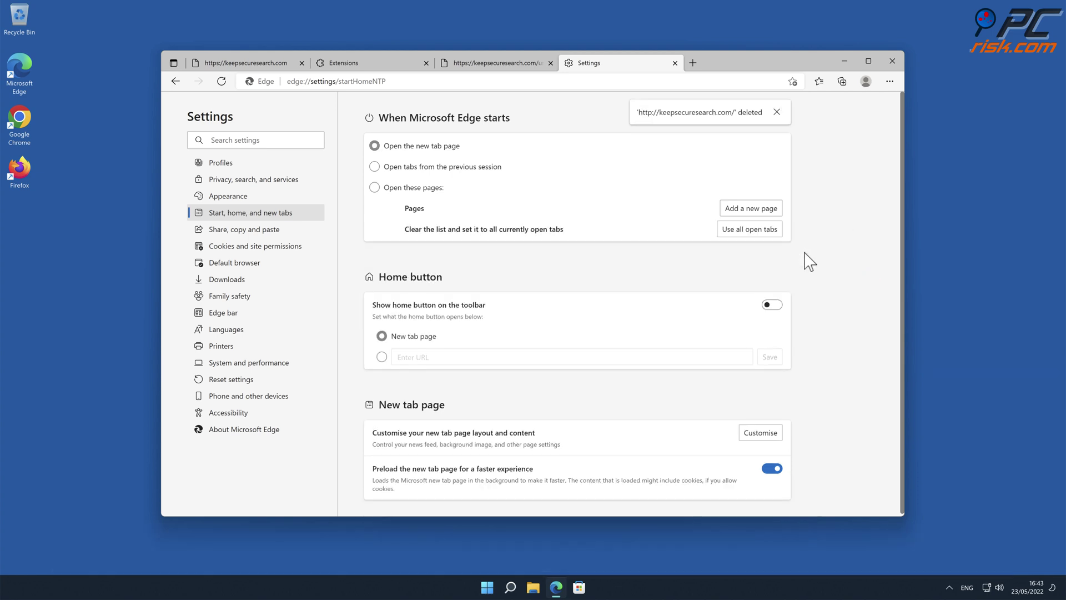
{"action": "left_click", "coordinate": [892, 62]}
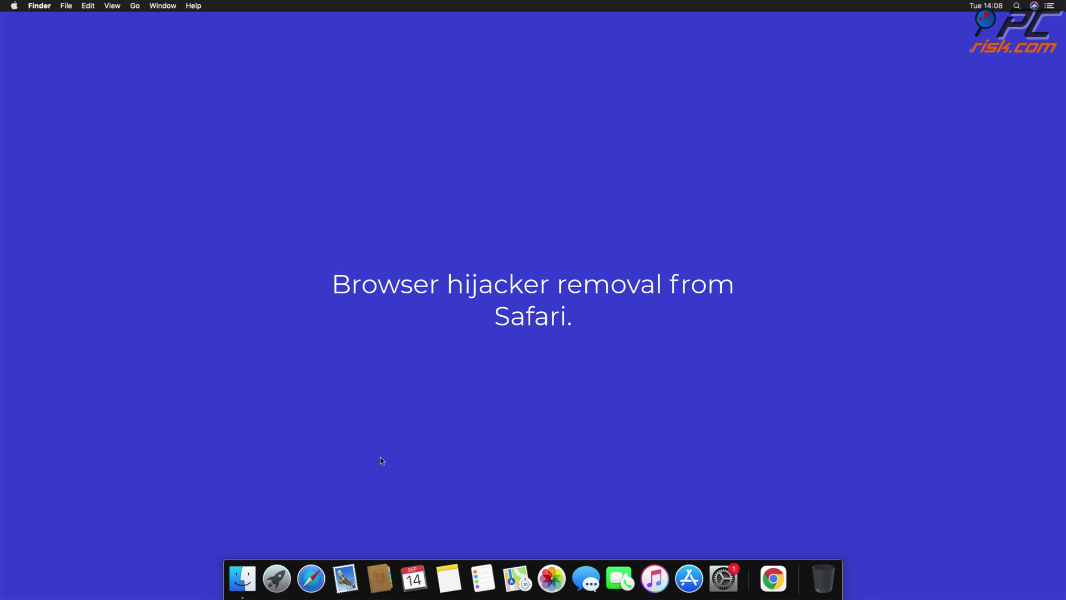
Step: Uninstall Safari's Top Results extension and drag its application from Finder to the Trash
{"action": "left_click", "coordinate": [311, 578]}
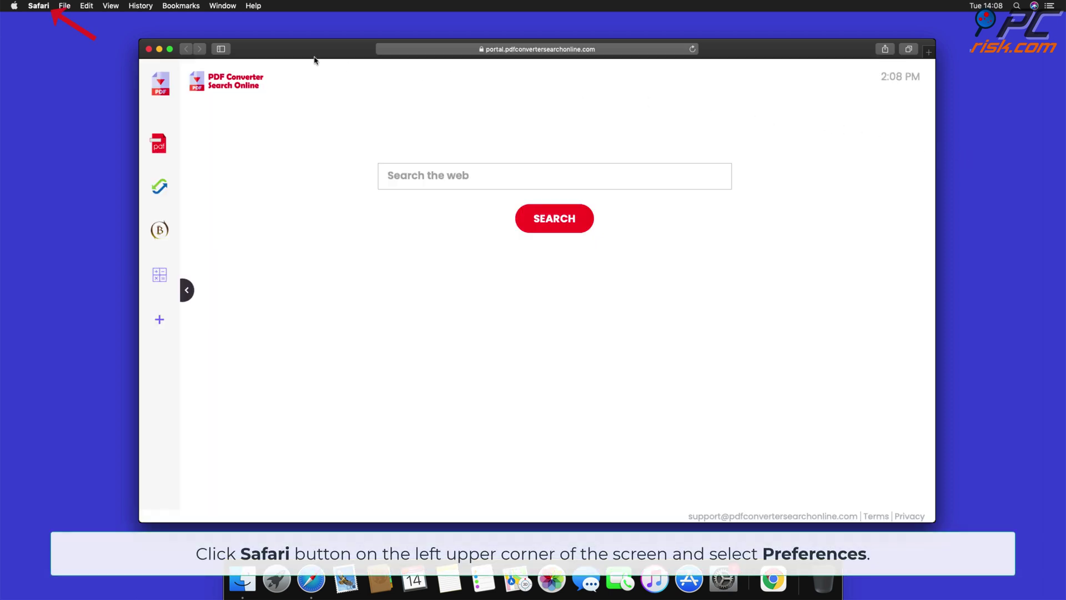
{"action": "left_click", "coordinate": [44, 6]}
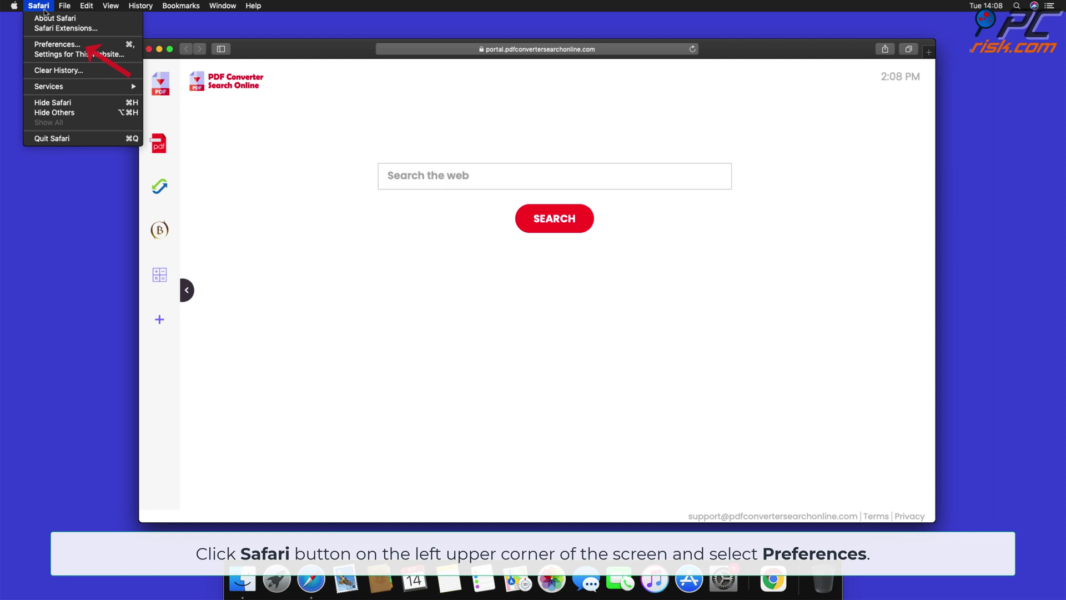
{"action": "left_click", "coordinate": [58, 44]}
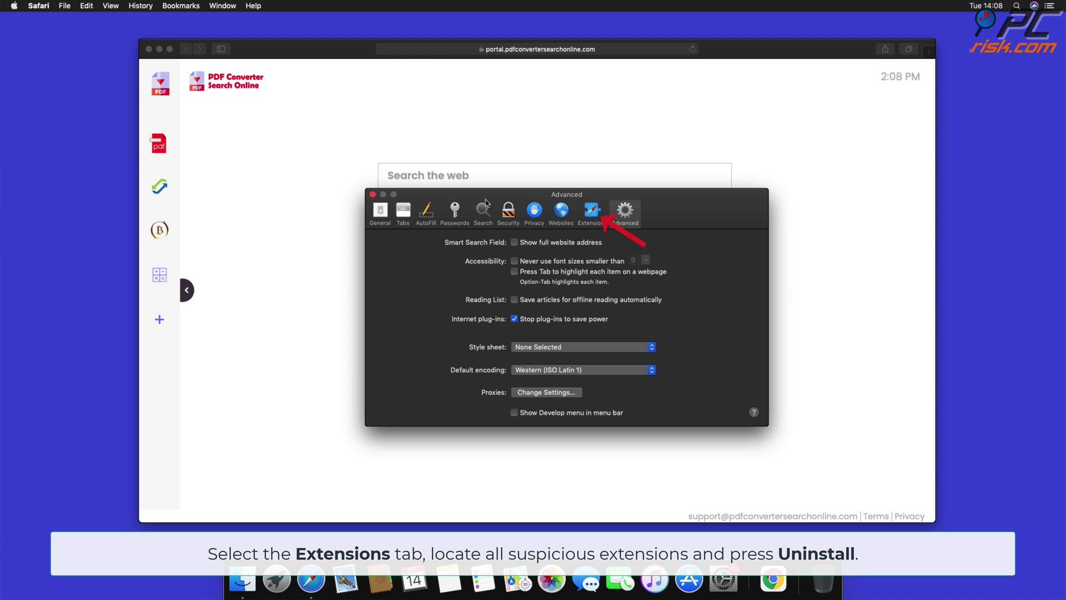
{"action": "left_click", "coordinate": [590, 220]}
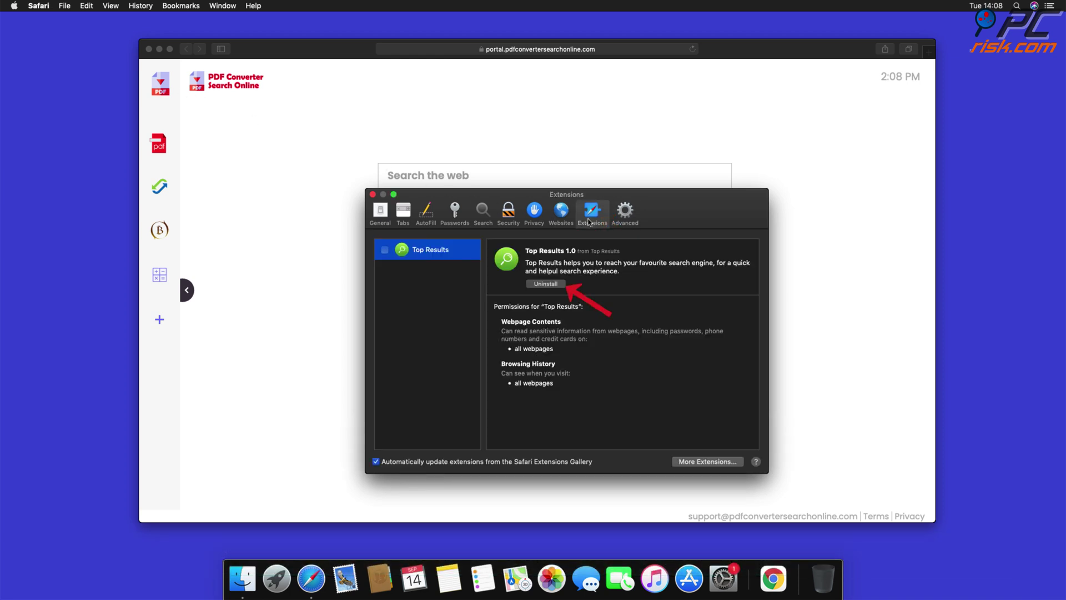
{"action": "left_click", "coordinate": [545, 284]}
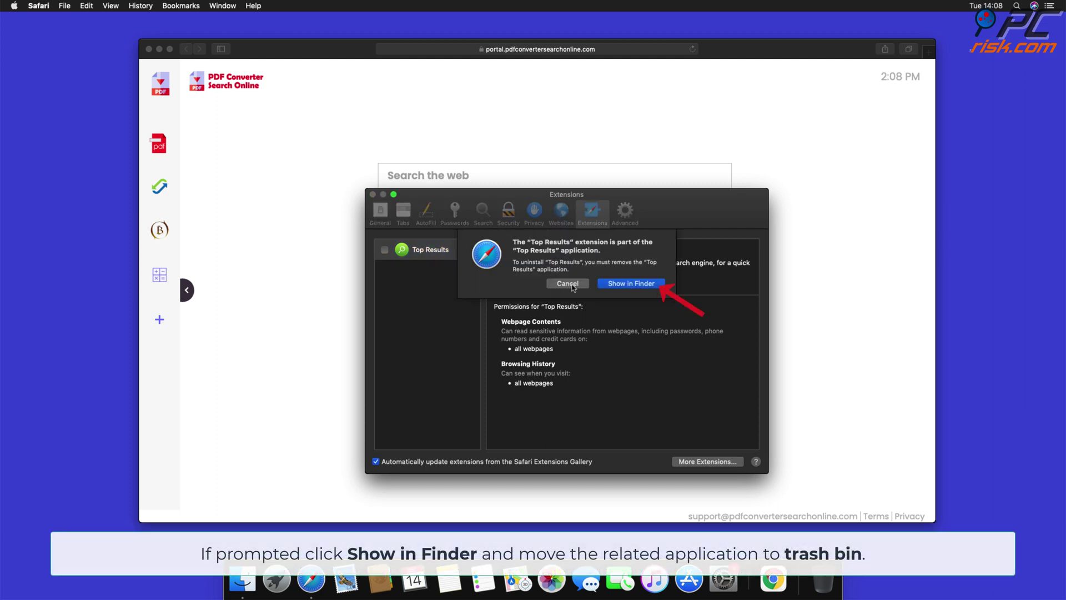
{"action": "left_click", "coordinate": [631, 284]}
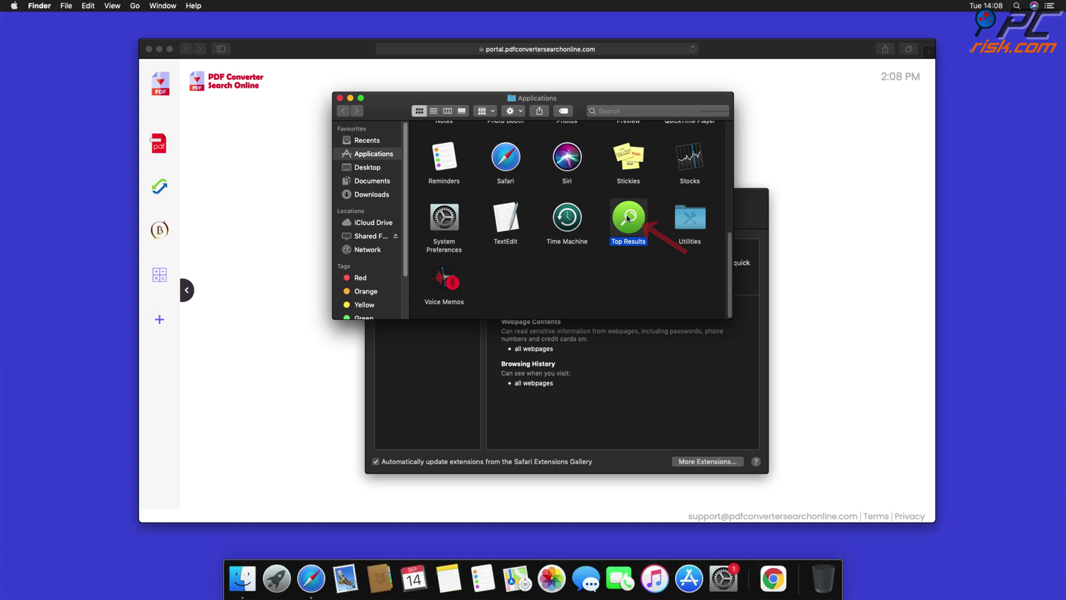
{"action": "left_click_drag", "start_coordinate": [628, 223], "coordinate": [826, 578]}
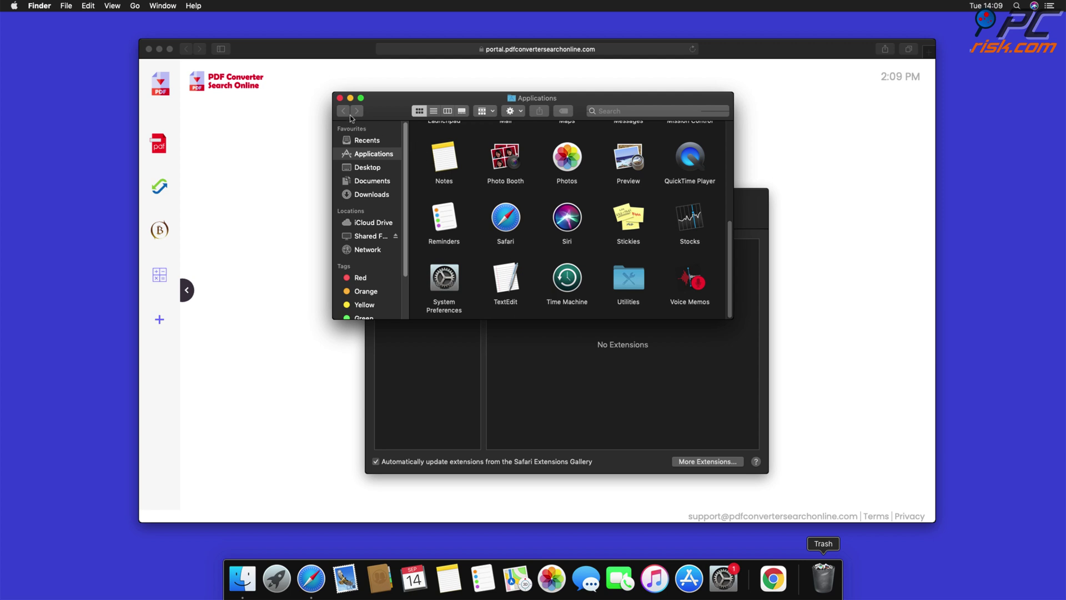
{"action": "left_click", "coordinate": [340, 99]}
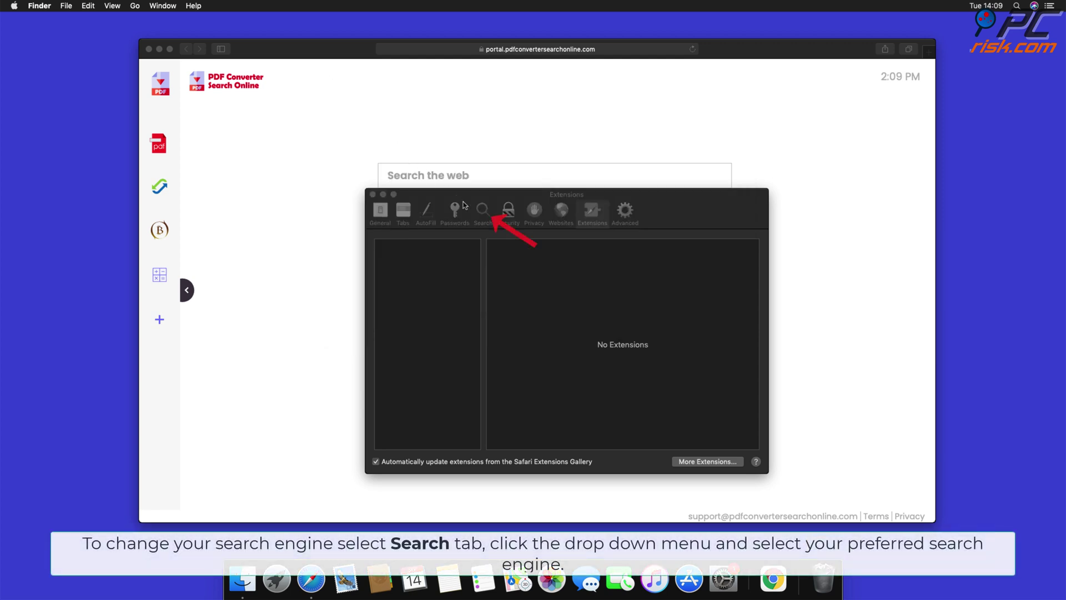
Step: Set Safari's search engine to Google
{"action": "left_click", "coordinate": [482, 214]}
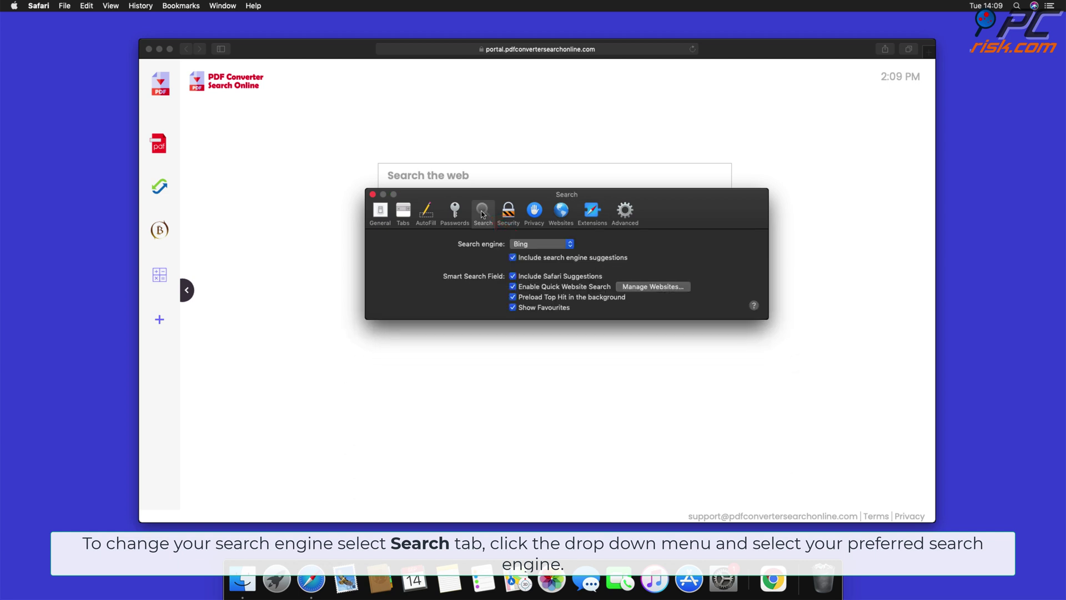
{"action": "left_click", "coordinate": [569, 243]}
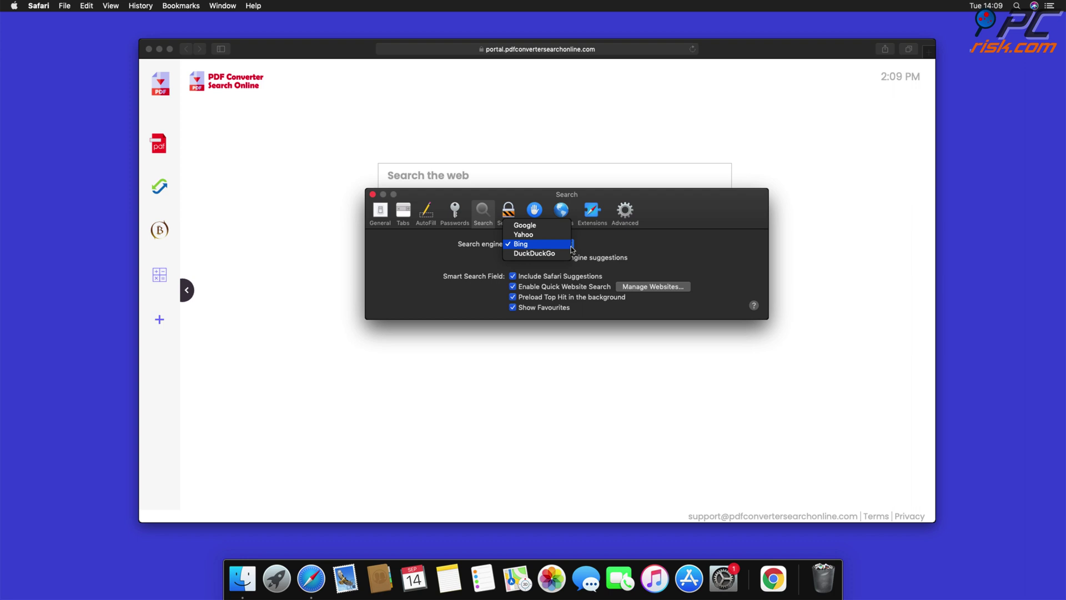
{"action": "left_click", "coordinate": [535, 227]}
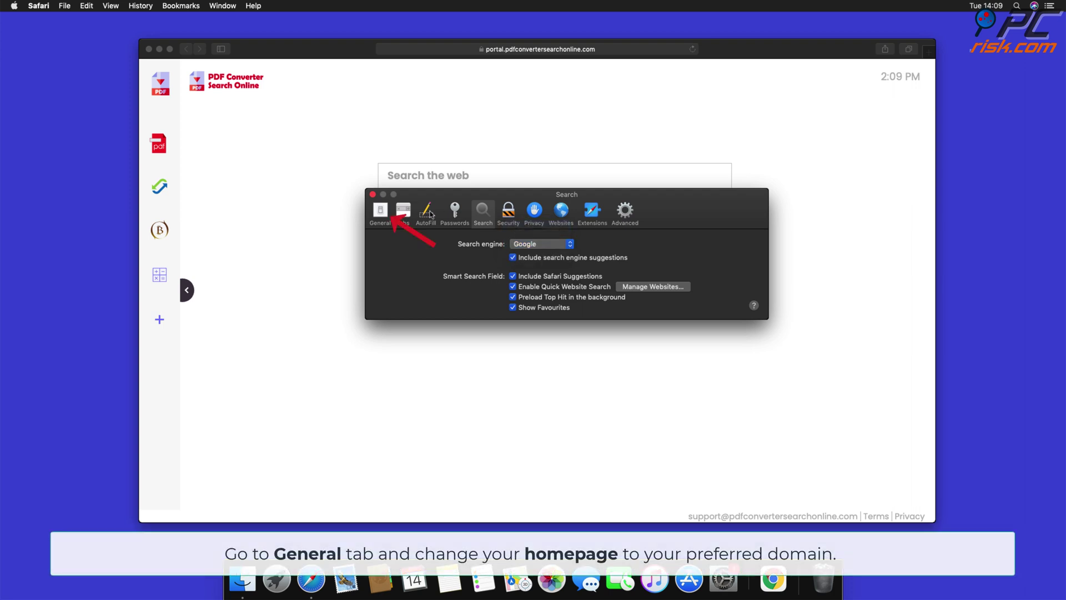
{"action": "left_click", "coordinate": [382, 212]}
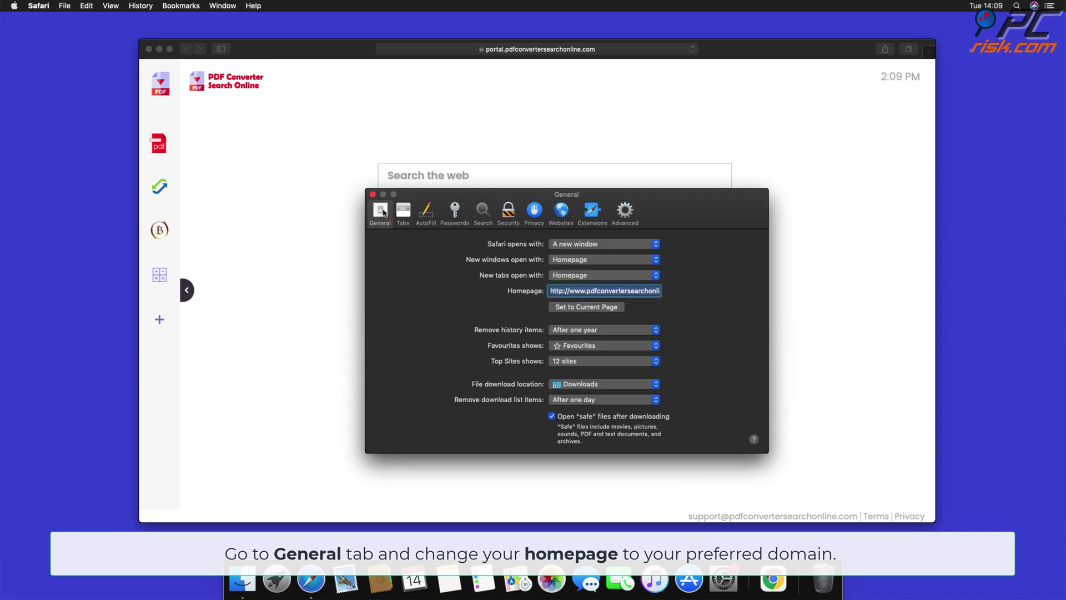
{"action": "left_click", "coordinate": [552, 291]}
{"action": "left_click_drag", "start_coordinate": [552, 291], "coordinate": [735, 309]}
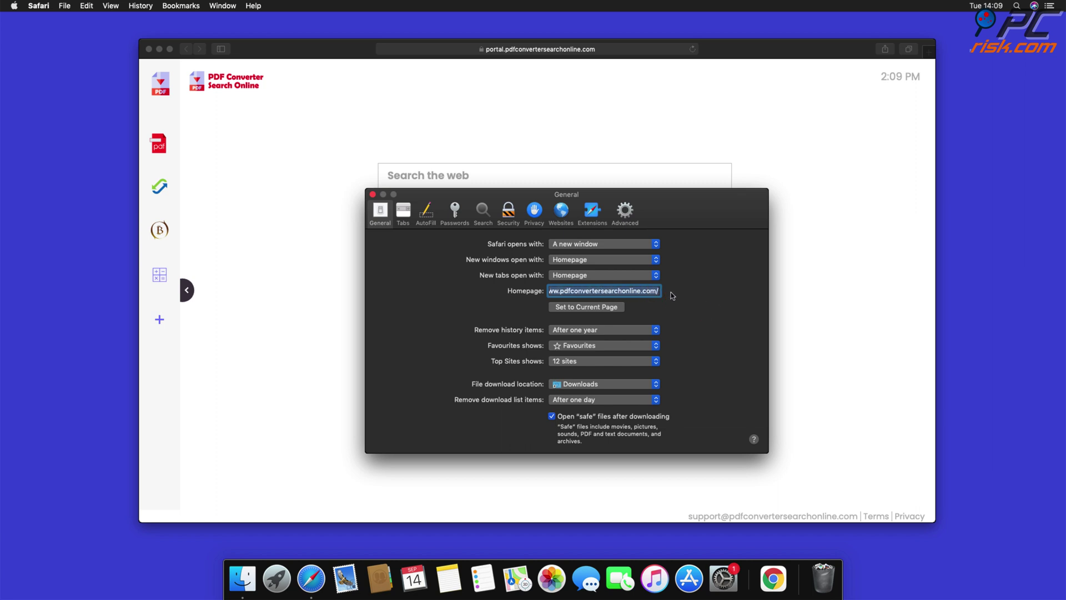
{"action": "key", "text": "BackSpace"}
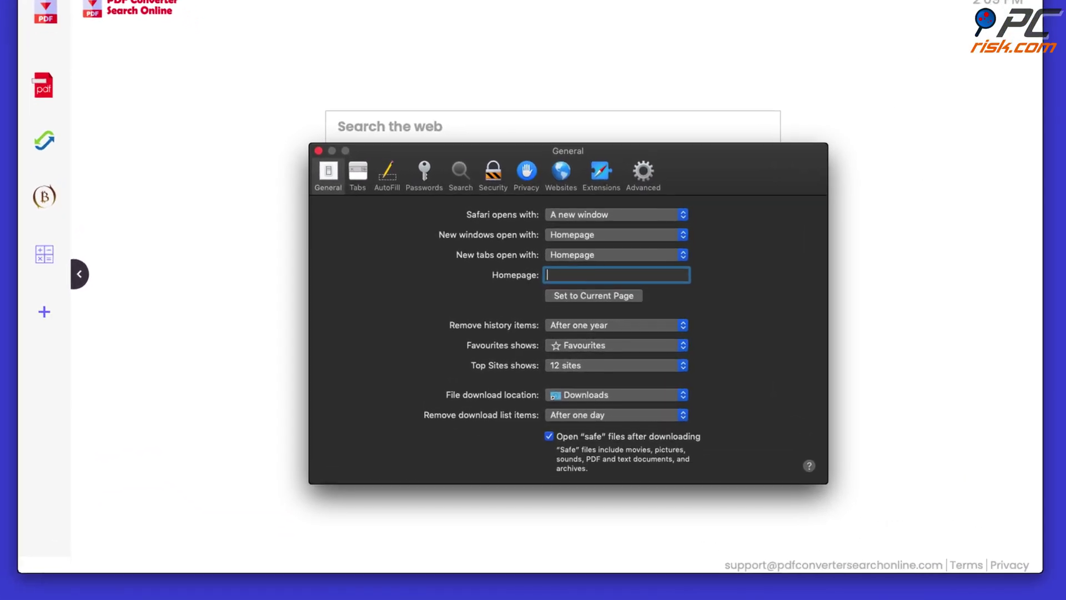
{"action": "type", "text": "www.google.com"}
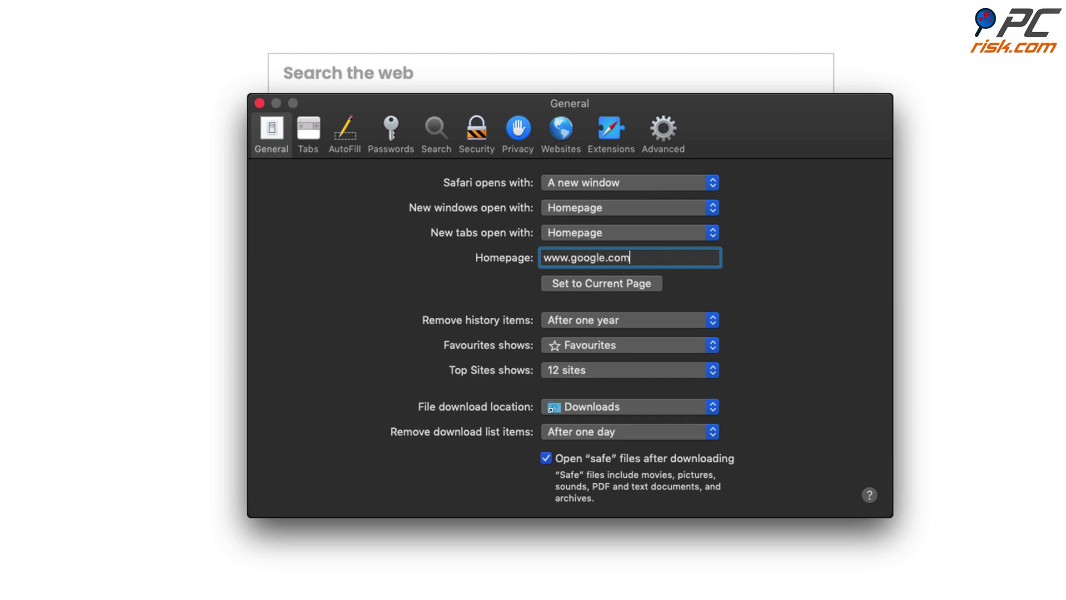
{"action": "key", "text": "Return"}
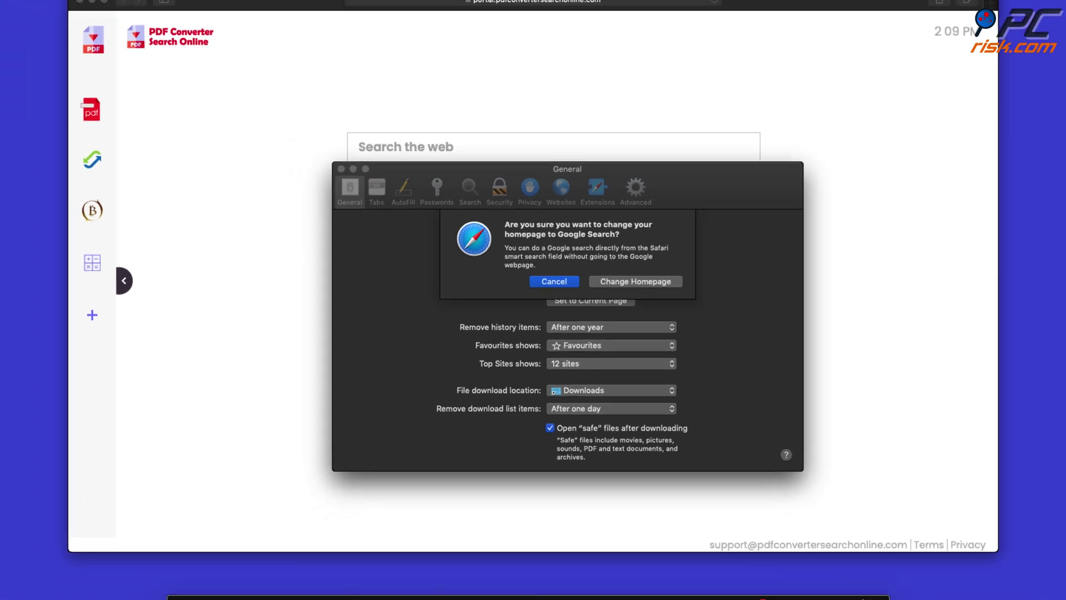
{"action": "left_click", "coordinate": [659, 281]}
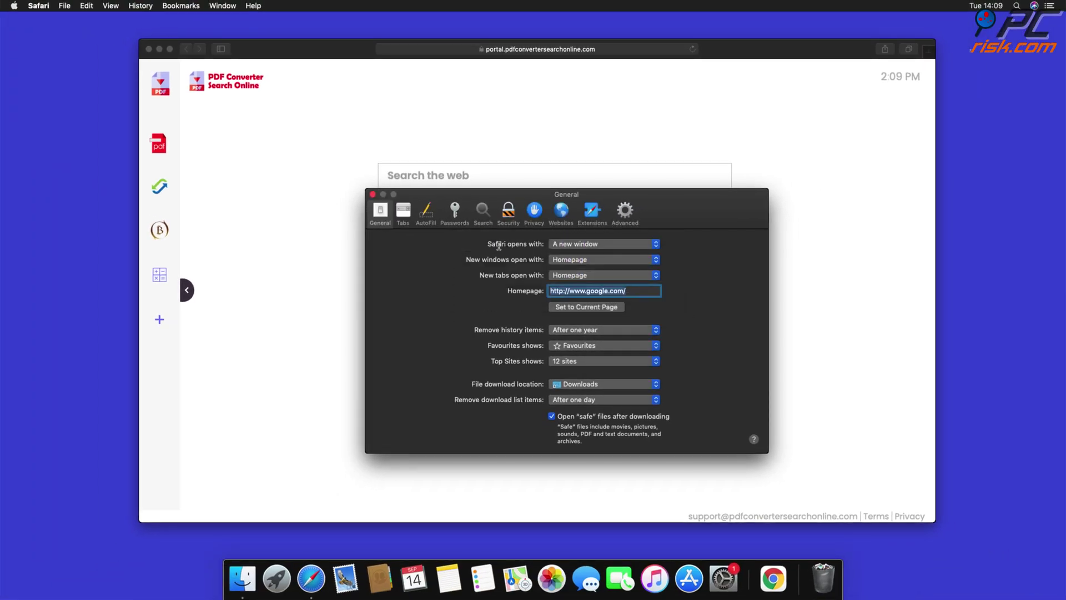
{"action": "left_click", "coordinate": [373, 194]}
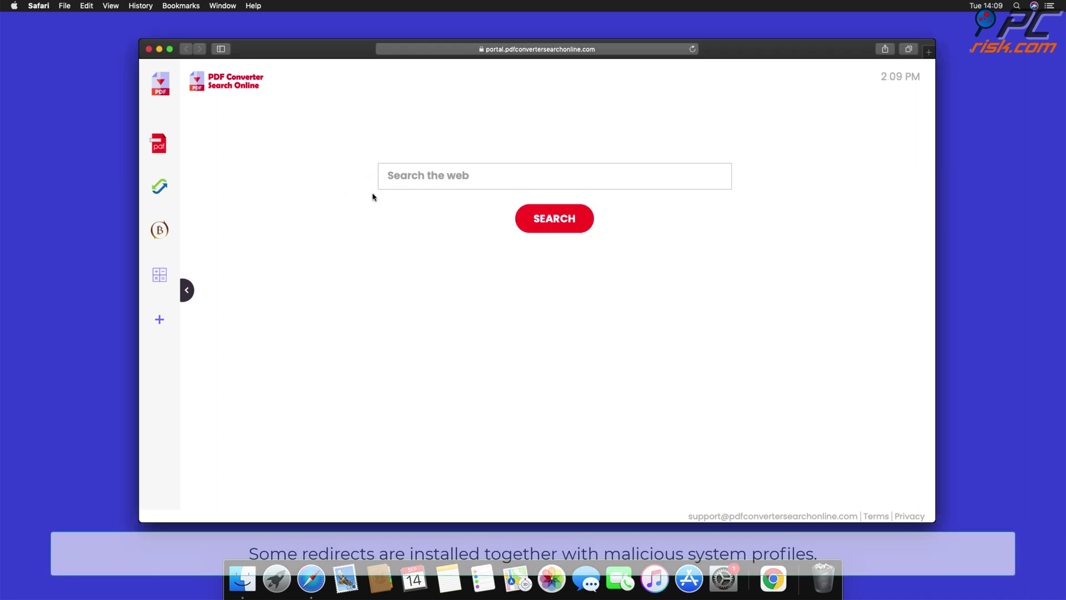
Step: Close Safari and delete the TEST PROFILE configuration profiles in System Preferences > Profiles
{"action": "left_click", "coordinate": [149, 49]}
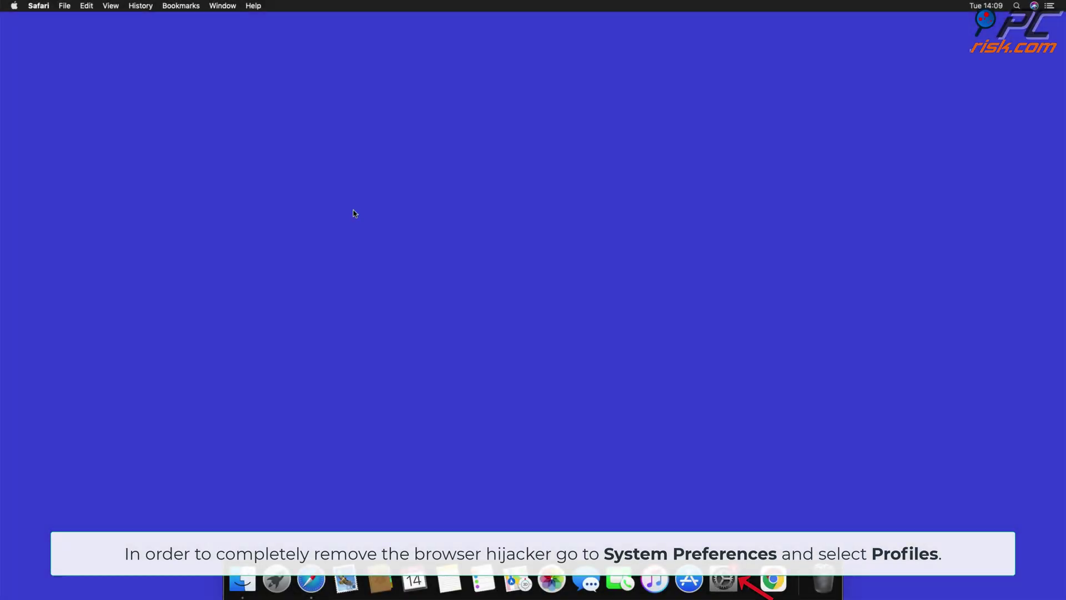
{"action": "left_click", "coordinate": [722, 580]}
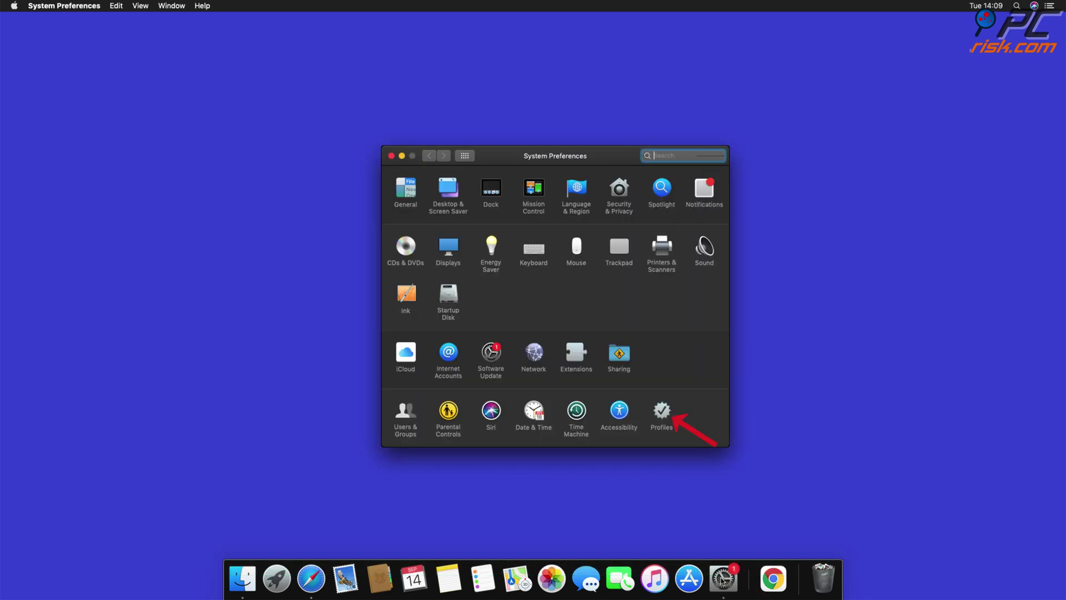
{"action": "left_click", "coordinate": [661, 419]}
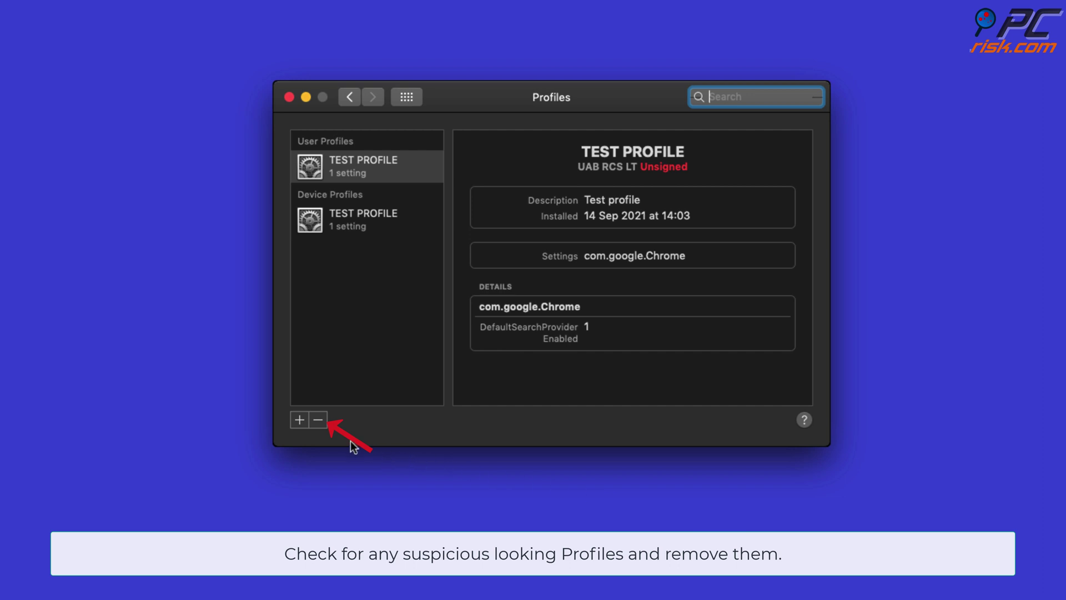
{"action": "left_click", "coordinate": [317, 421]}
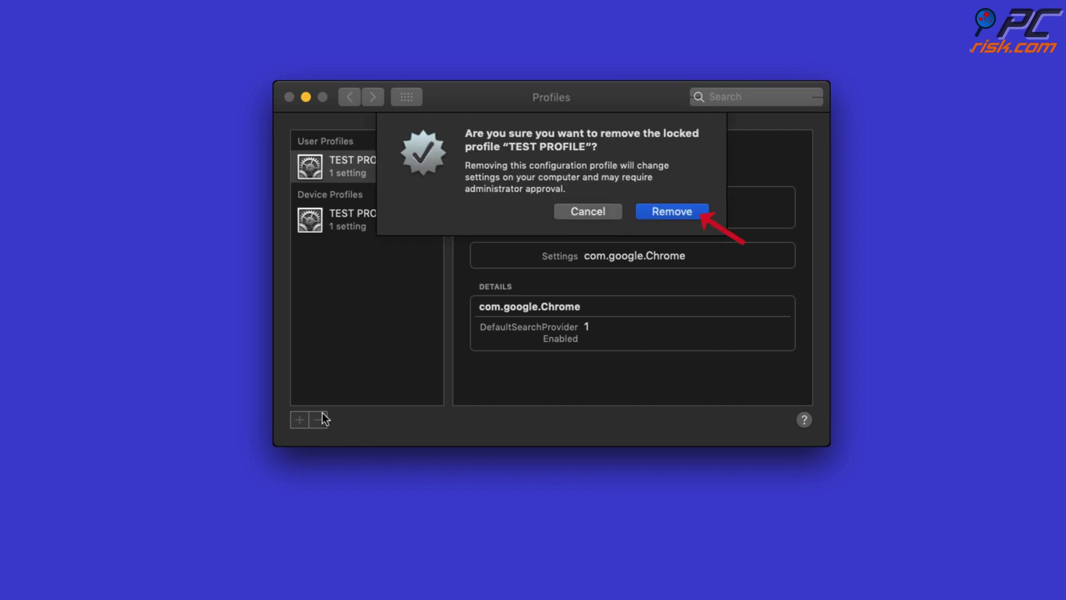
{"action": "left_click", "coordinate": [682, 216]}
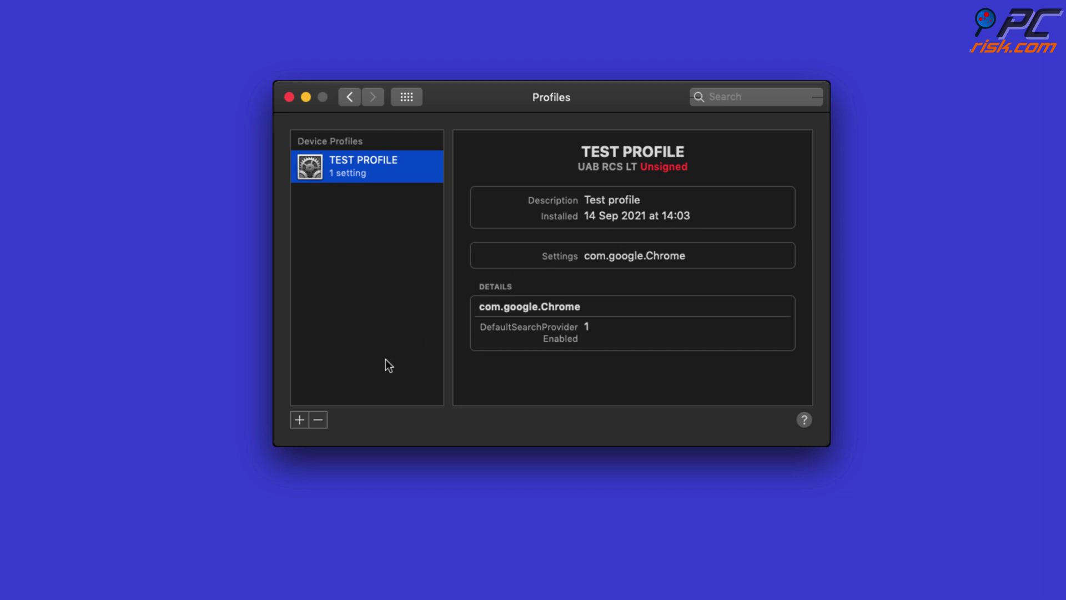
{"action": "left_click", "coordinate": [325, 421]}
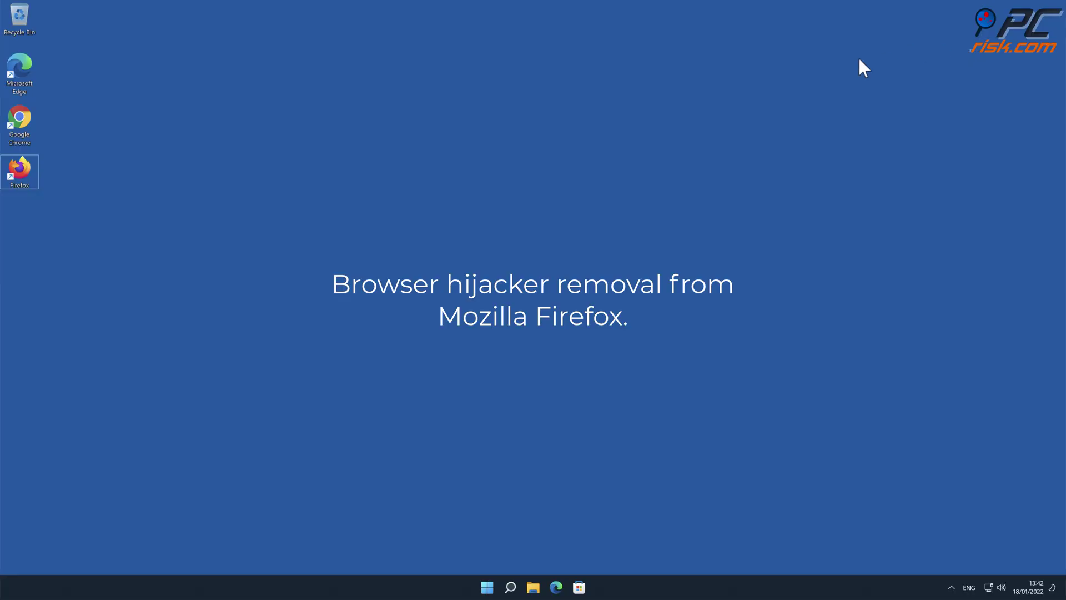
Step: Launch Firefox and remove the Safe Browsing extension from Add-ons and themes > Extensions
{"action": "double_click", "coordinate": [28, 171]}
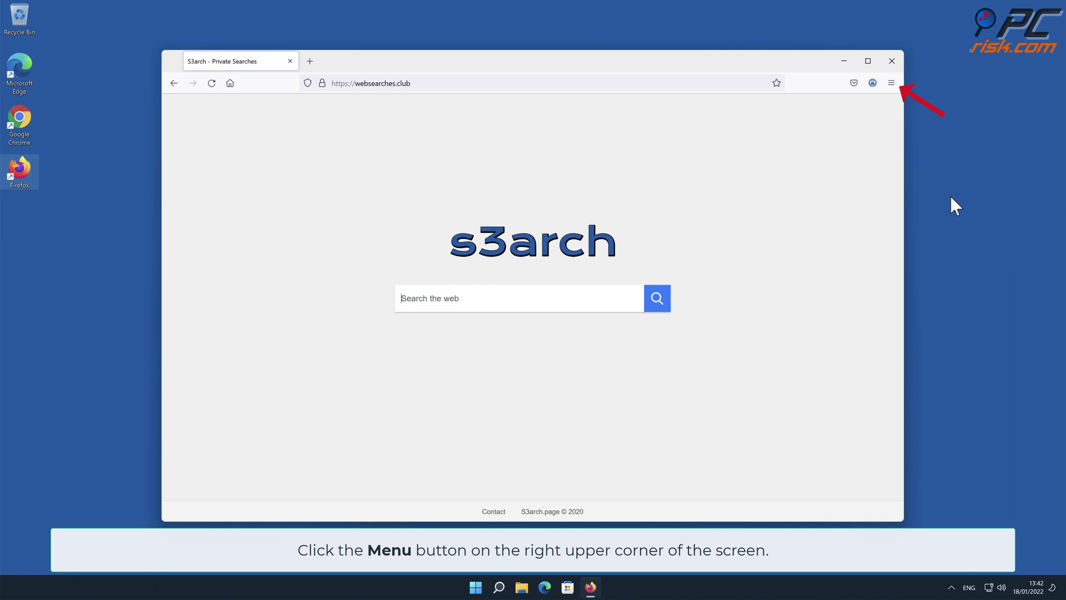
{"action": "left_click", "coordinate": [891, 83]}
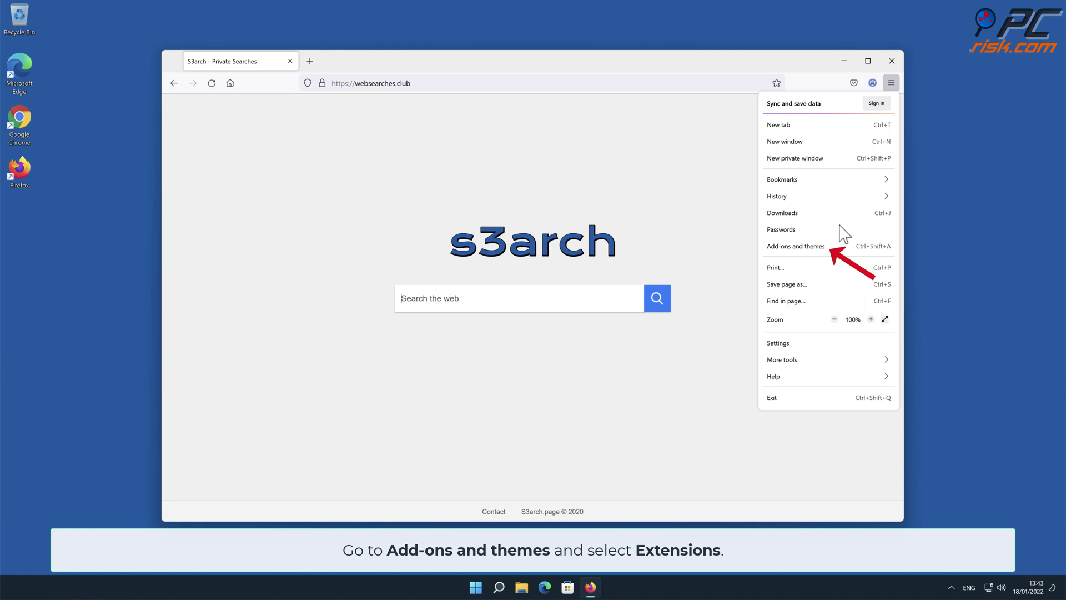
{"action": "left_click", "coordinate": [837, 245]}
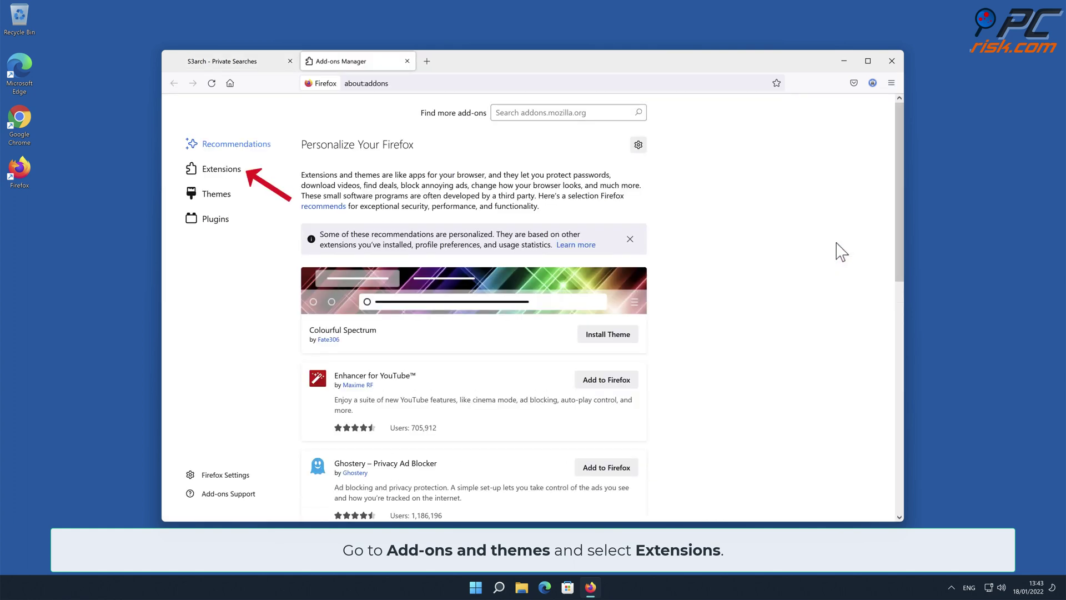
{"action": "left_click", "coordinate": [241, 178]}
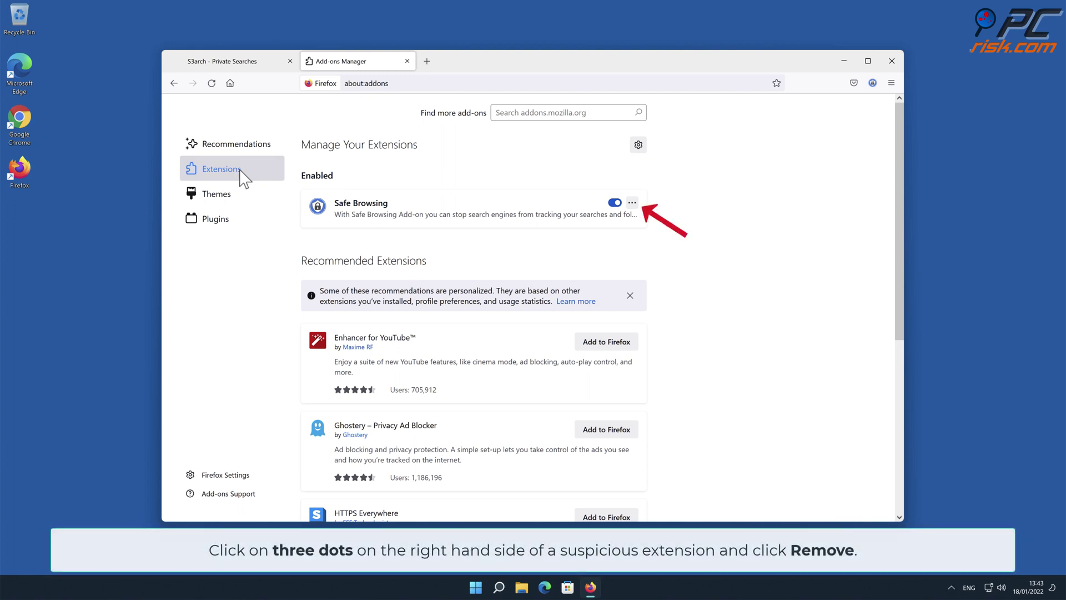
{"action": "left_click", "coordinate": [632, 202]}
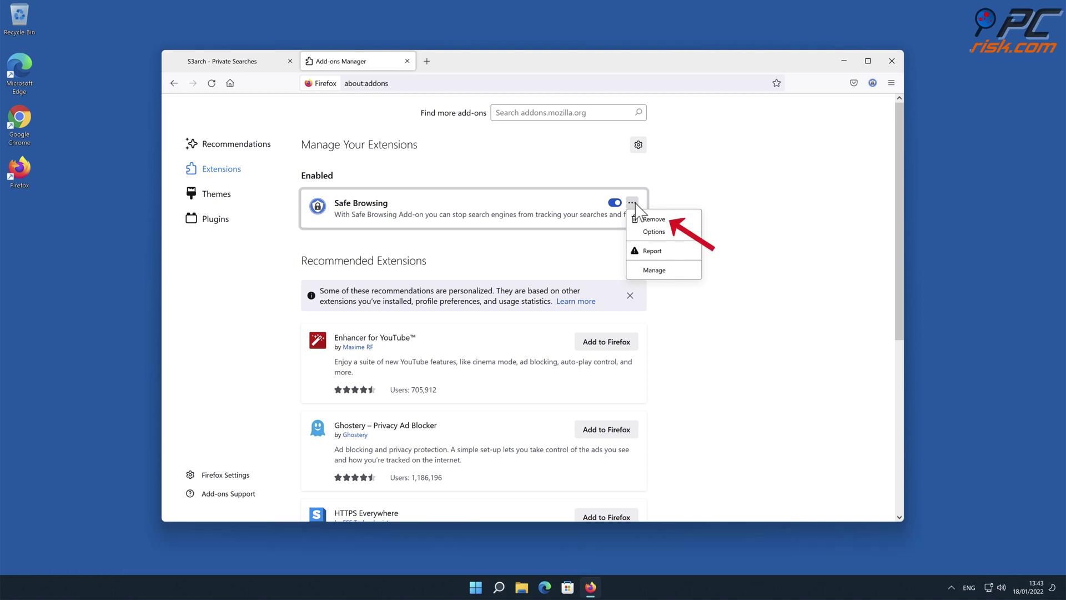
{"action": "left_click", "coordinate": [648, 217]}
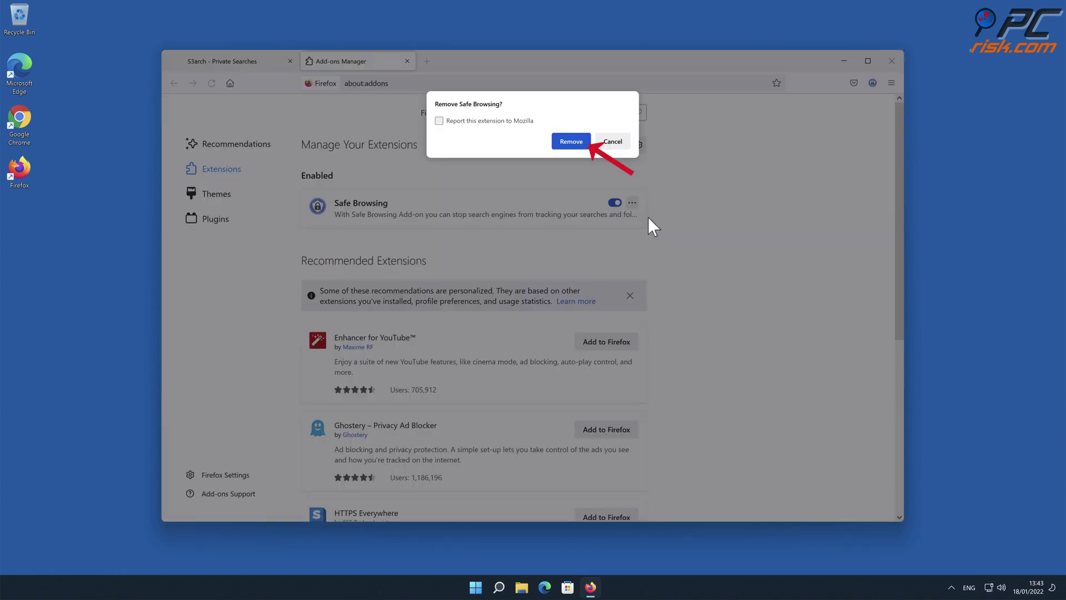
{"action": "left_click", "coordinate": [578, 147]}
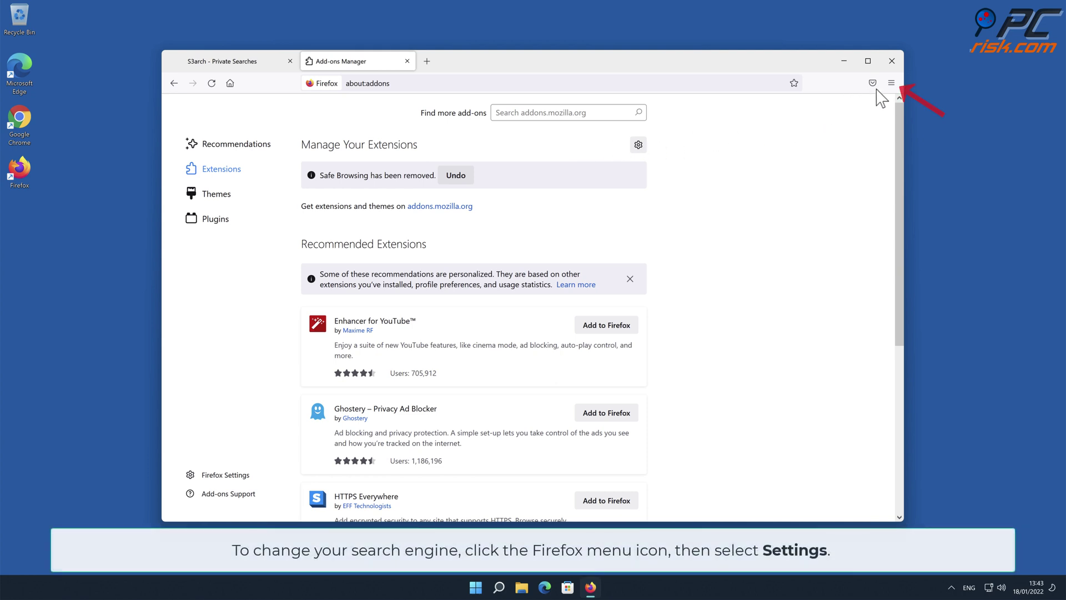
Step: Change Firefox's default search engine from Amazon.com to Google in Settings > Search
{"action": "left_click", "coordinate": [891, 83]}
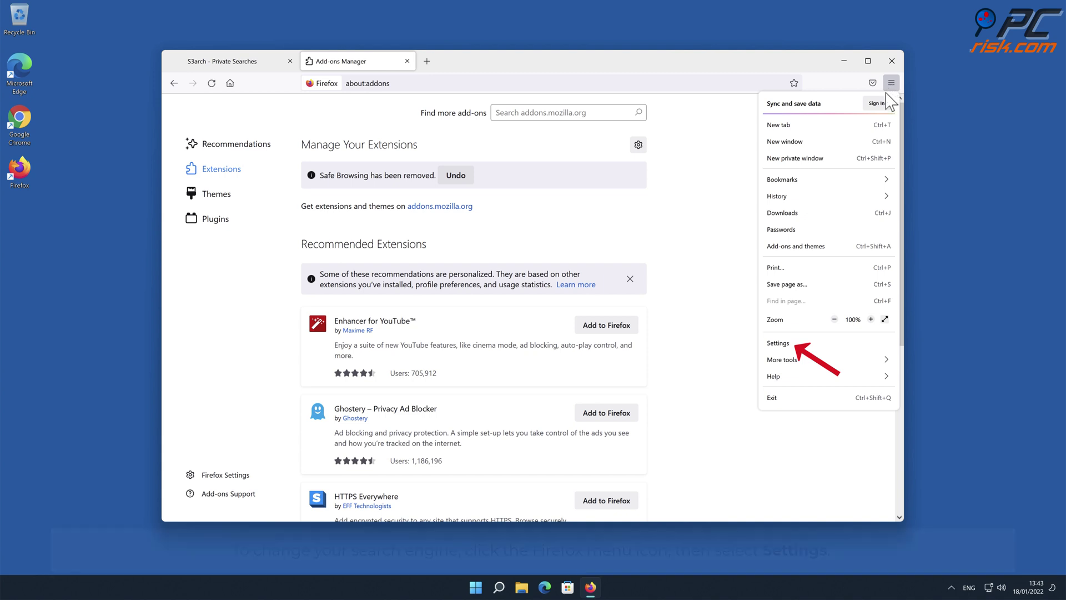
{"action": "left_click", "coordinate": [789, 344]}
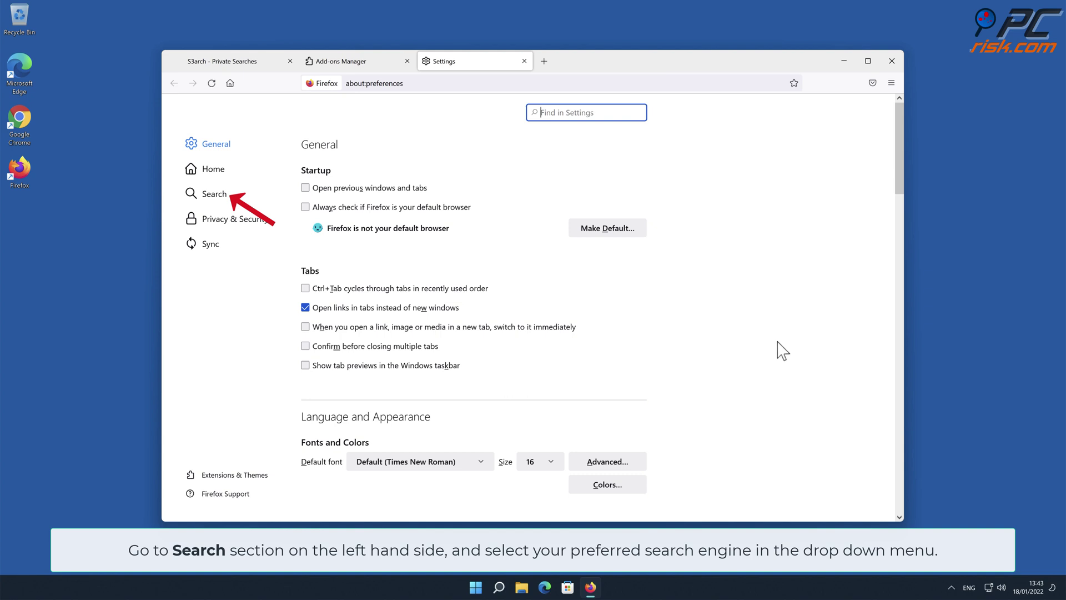
{"action": "left_click", "coordinate": [216, 200]}
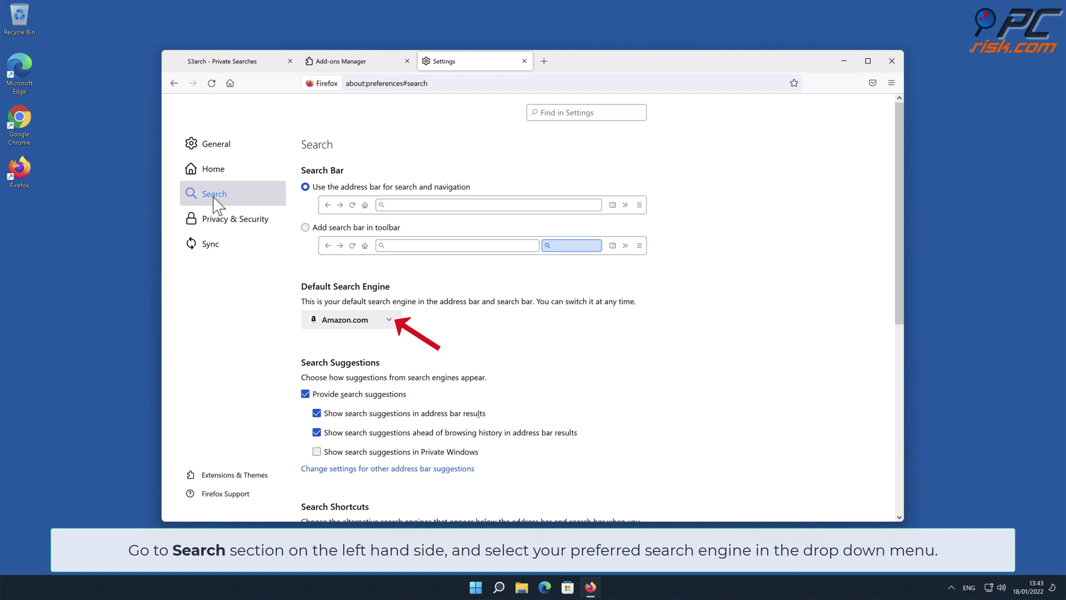
{"action": "left_click", "coordinate": [388, 321]}
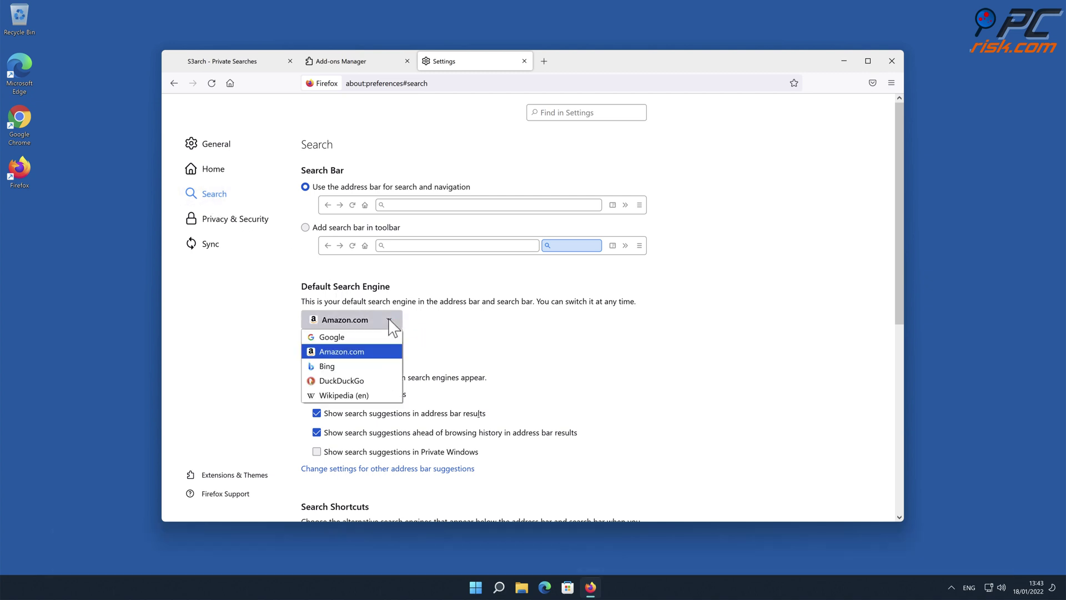
{"action": "left_click", "coordinate": [361, 339]}
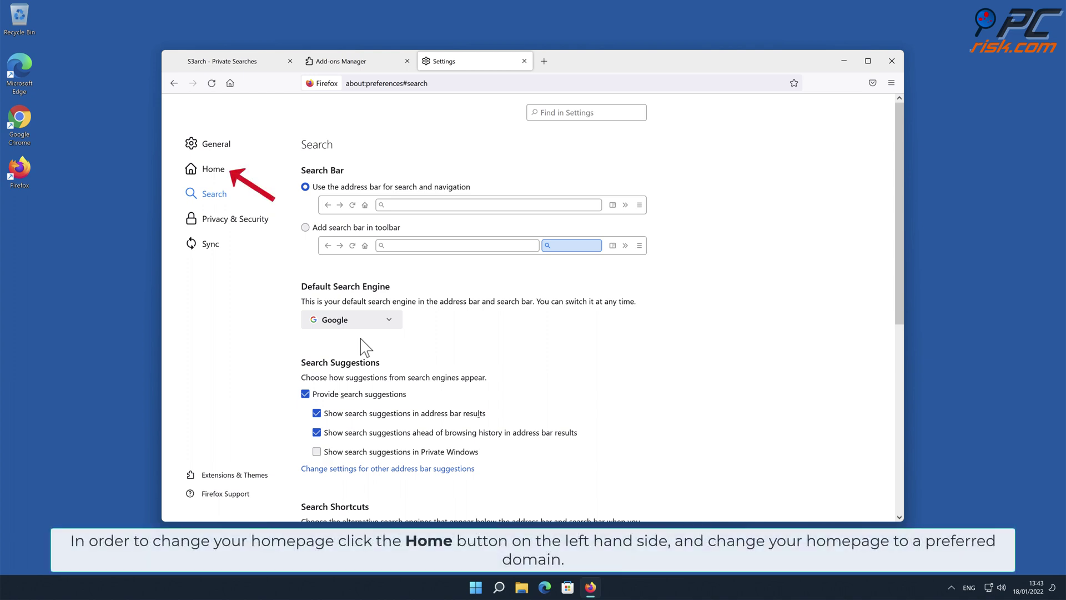
{"action": "left_click", "coordinate": [214, 169]}
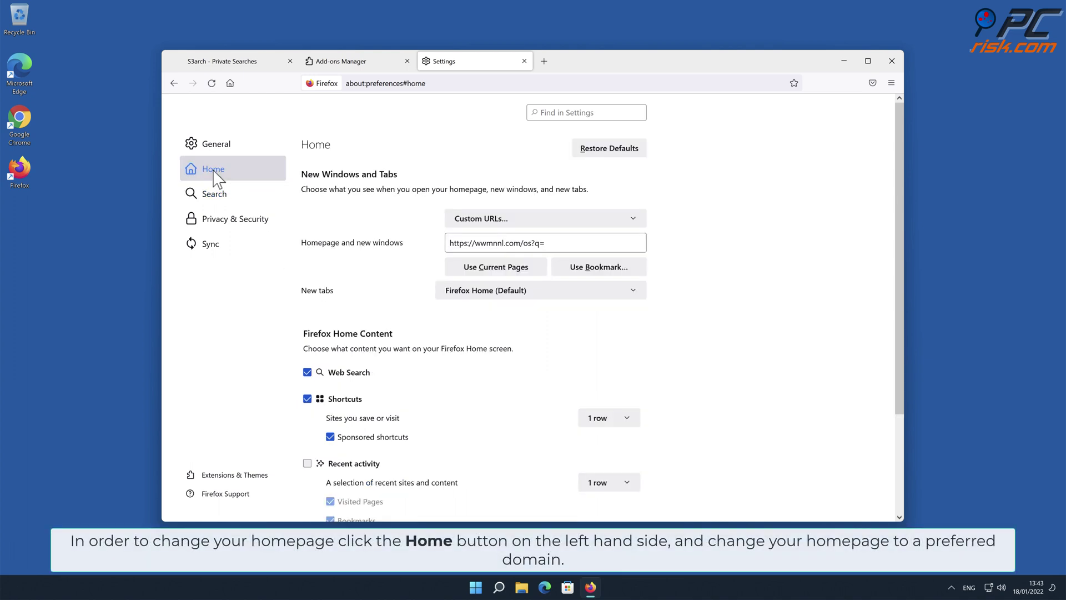